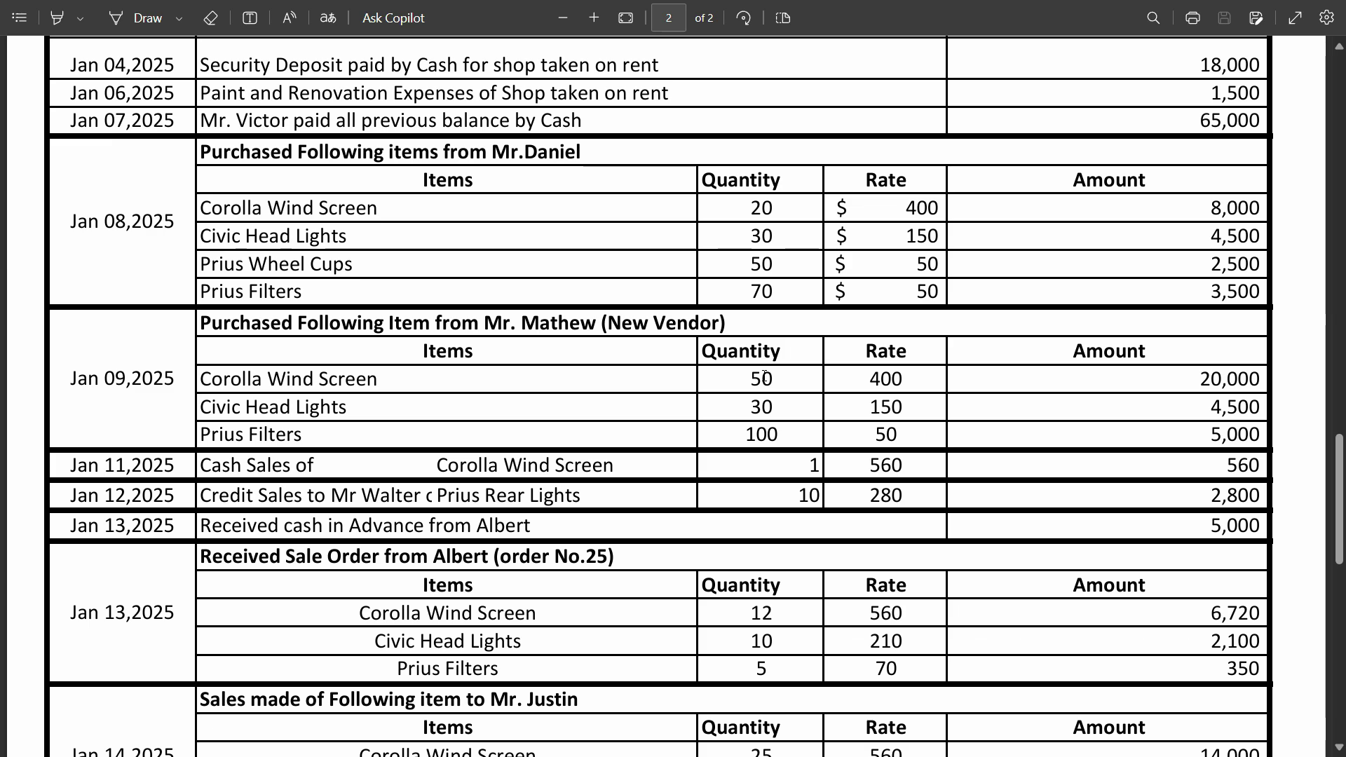
- Switch to TallyPrime, close the open screen, and start a new purchase voucher for Elite Traders
{"action": "key", "text": "alt+Tab"}
{"action": "key", "text": "Escape"}
{"action": "key", "text": "y"}
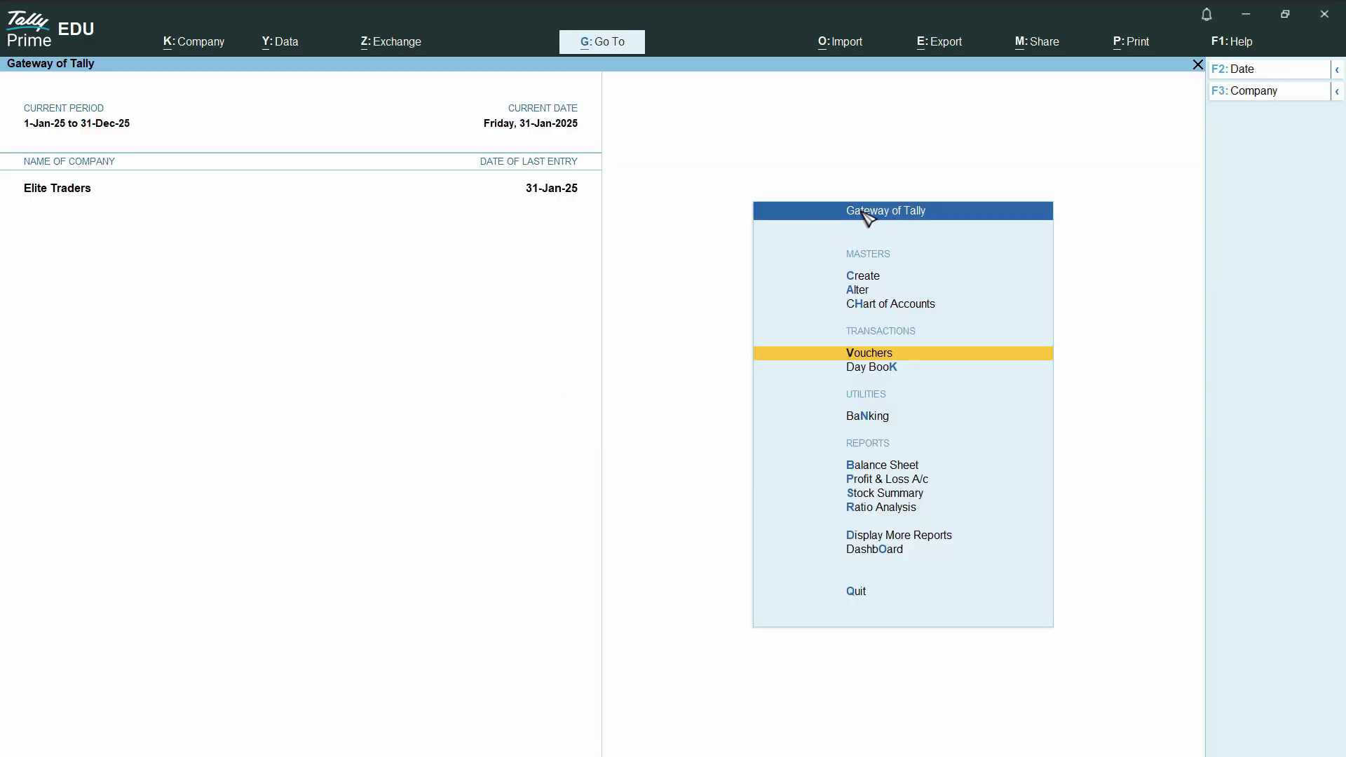
{"action": "left_click", "coordinate": [889, 361]}
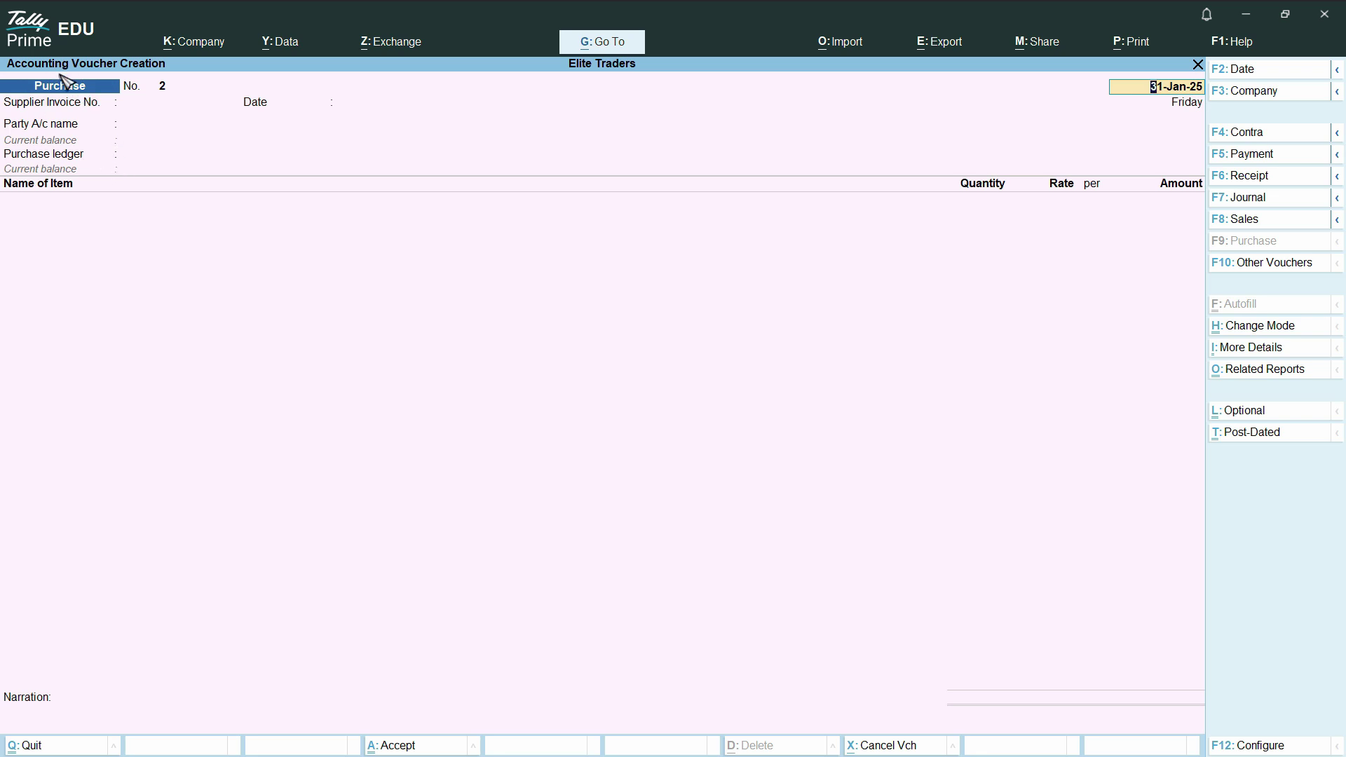
{"action": "left_click", "coordinate": [1266, 184]}
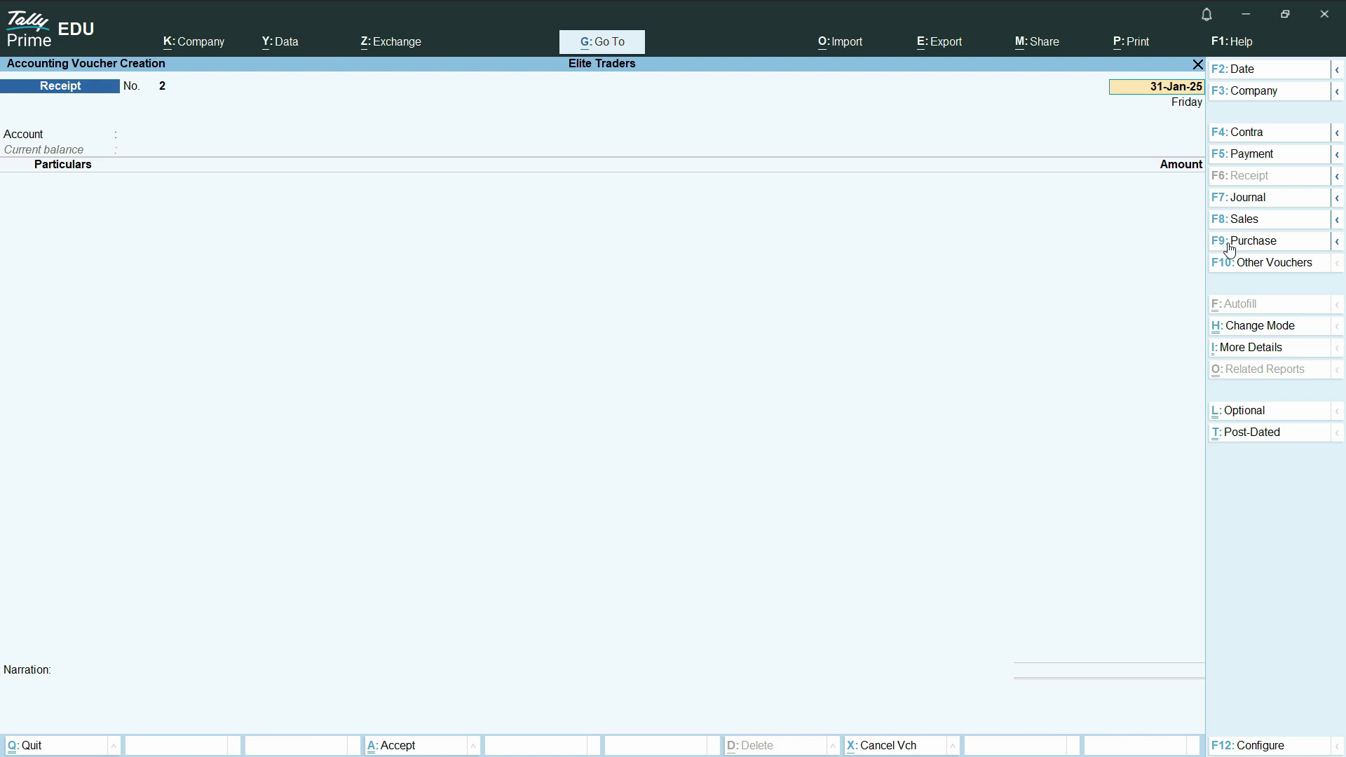
{"action": "left_click", "coordinate": [1267, 246]}
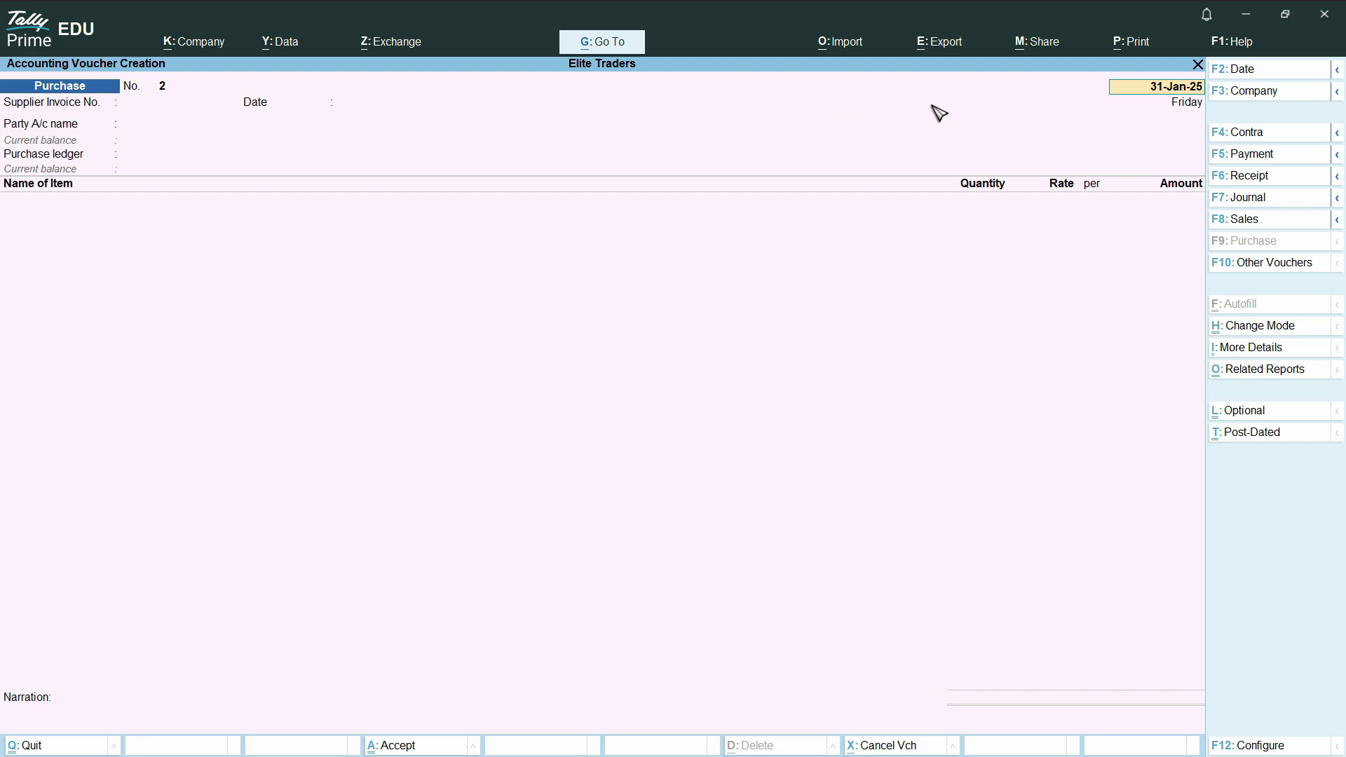
- Enter supplier invoice number 26526 on the purchase voucher and accept 31-Jan-25 as the invoice date
{"action": "key", "text": "Return"}
{"action": "type", "text": "5151"}
{"action": "key", "text": "Return"}
{"action": "key", "text": "BackSpace"}
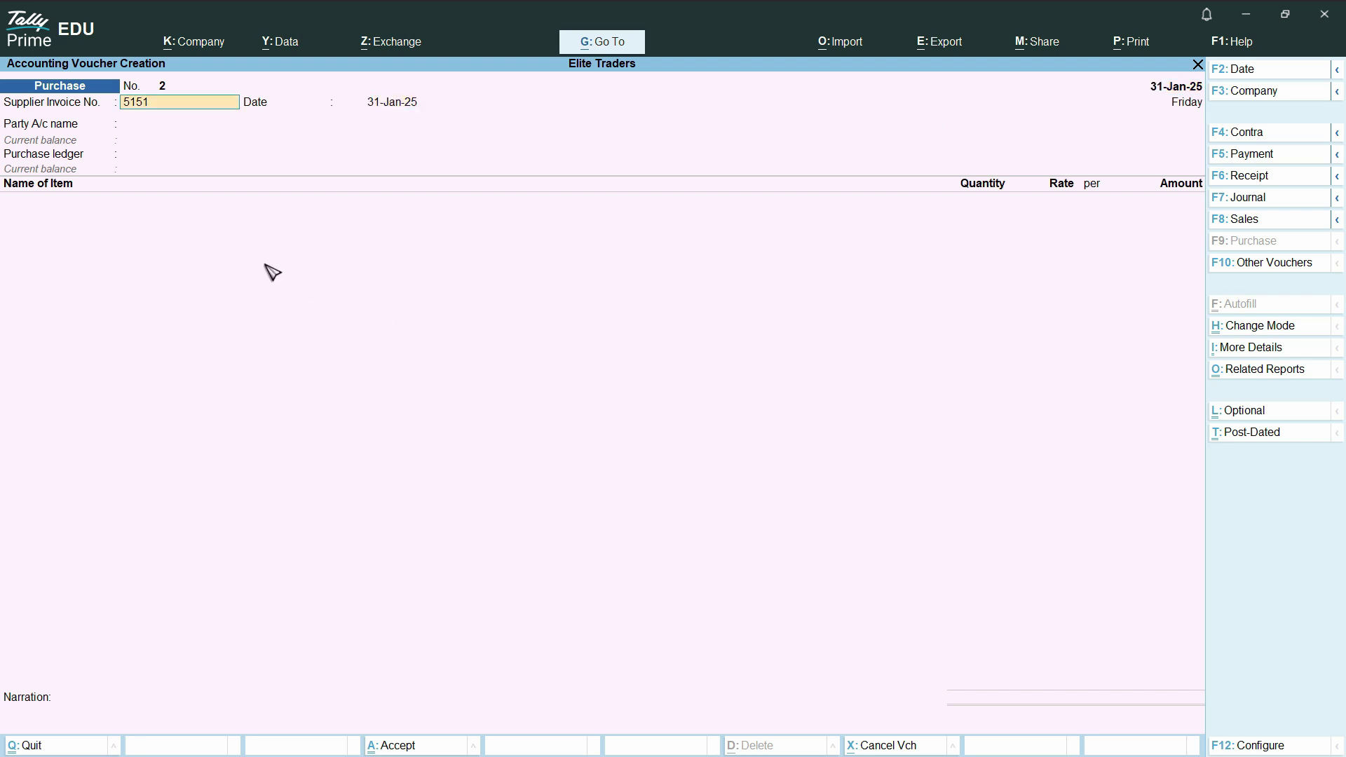
{"action": "key", "text": "Return"}
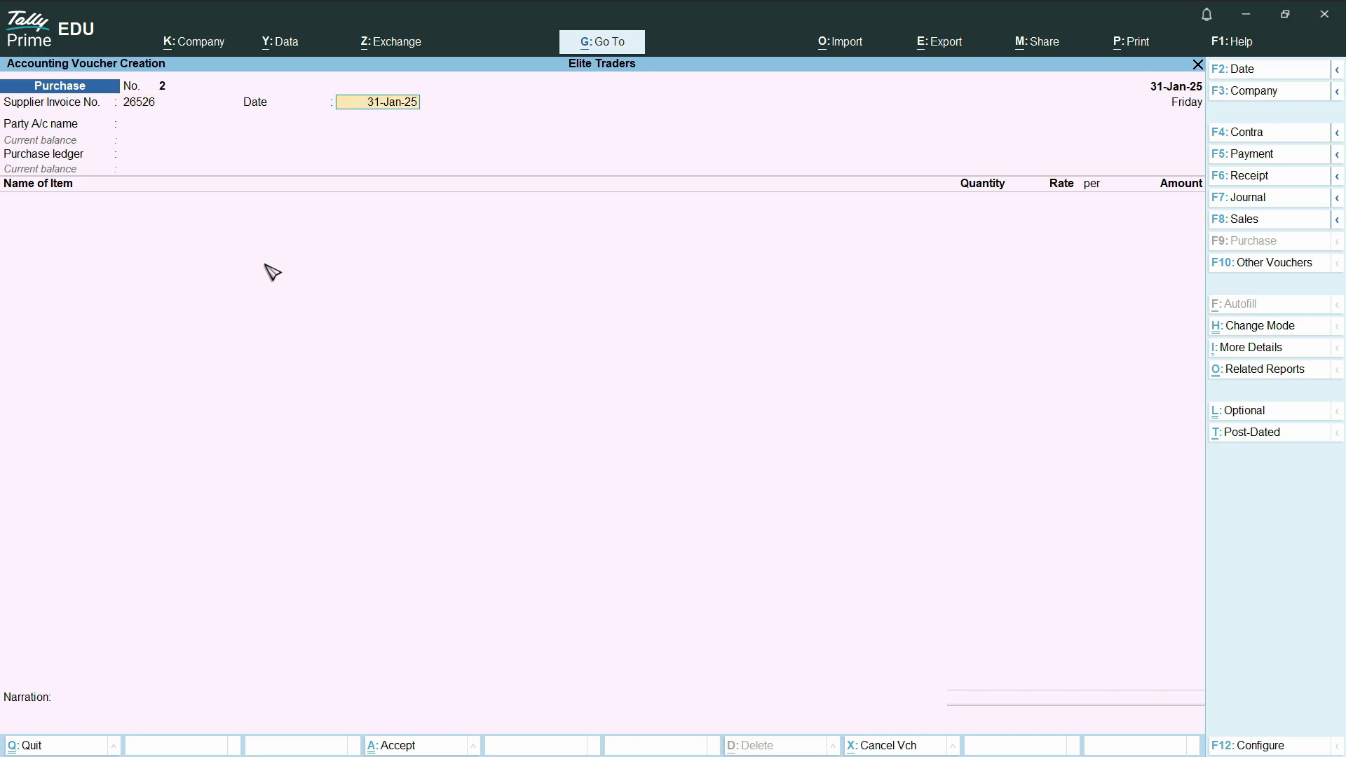
{"action": "key", "text": "alt+Tab"}
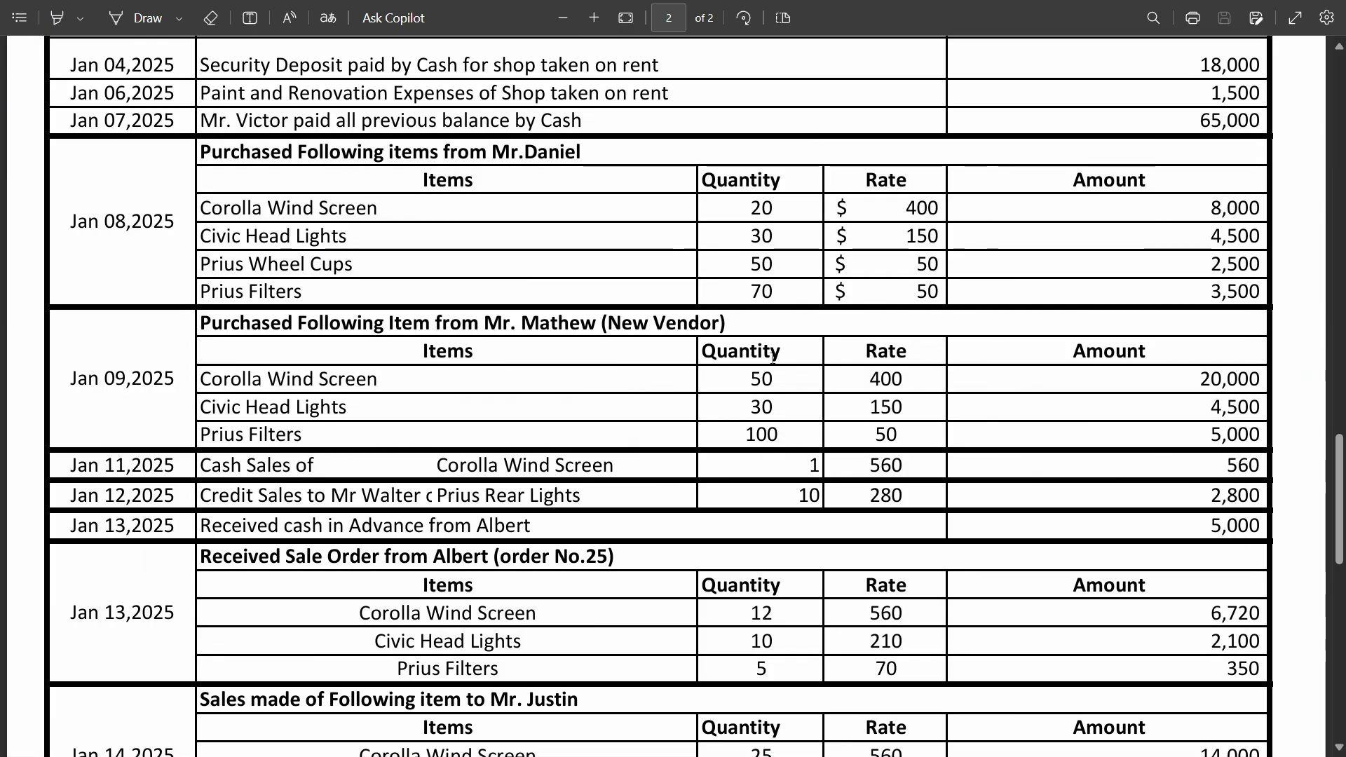
{"action": "key", "text": "alt+Tab"}
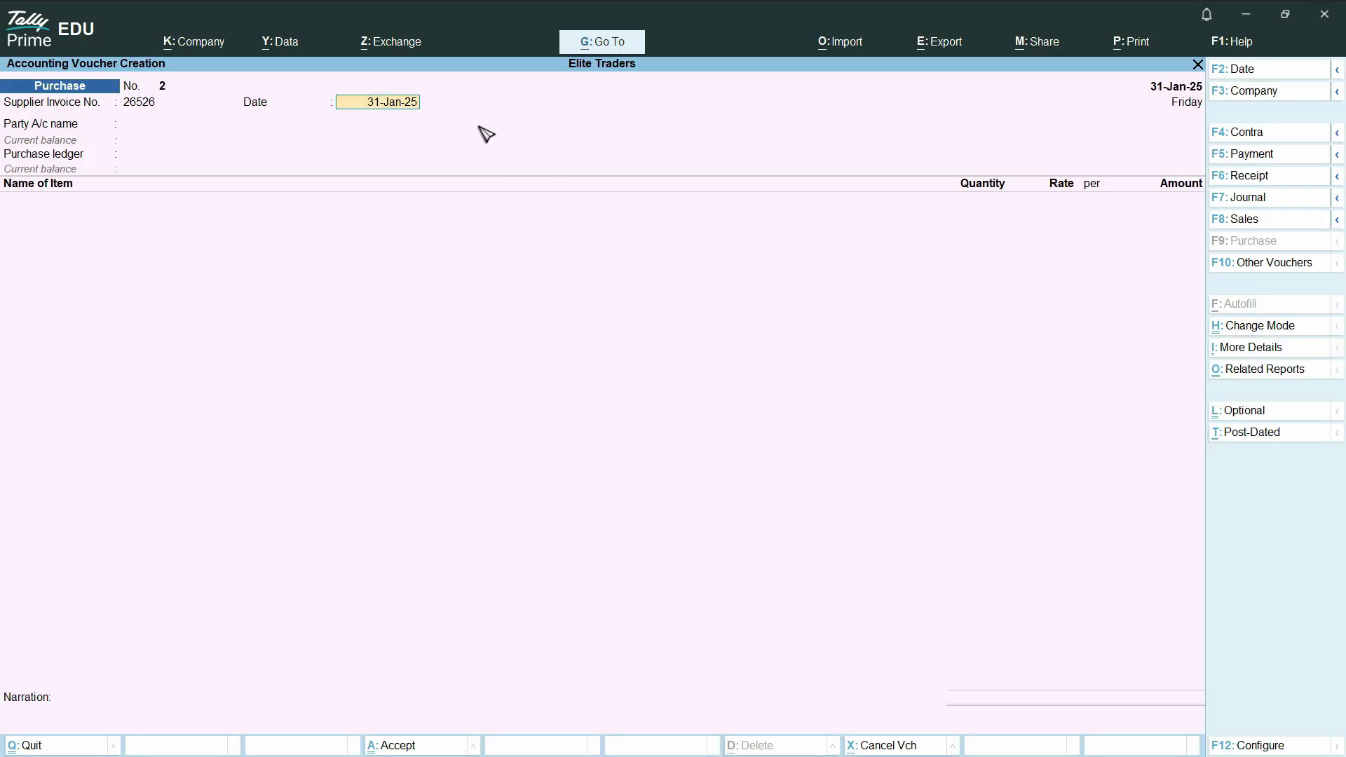
{"action": "key", "text": "Return"}
- Start a new ledger for the purchase voucher's party and enter the new vendor's name from the 9 January entry in the assignment PDF
{"action": "key", "text": "alt+Tab"}
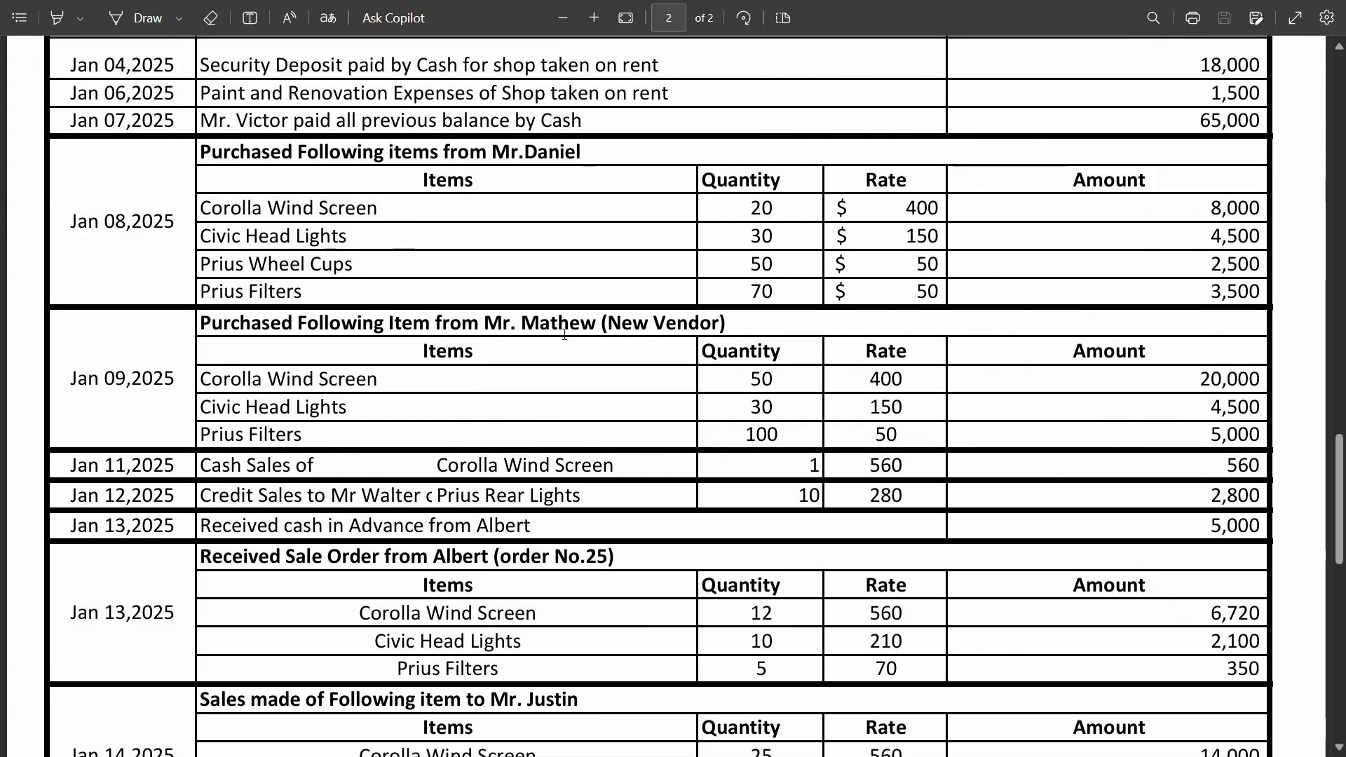
{"action": "key", "text": "alt+Tab"}
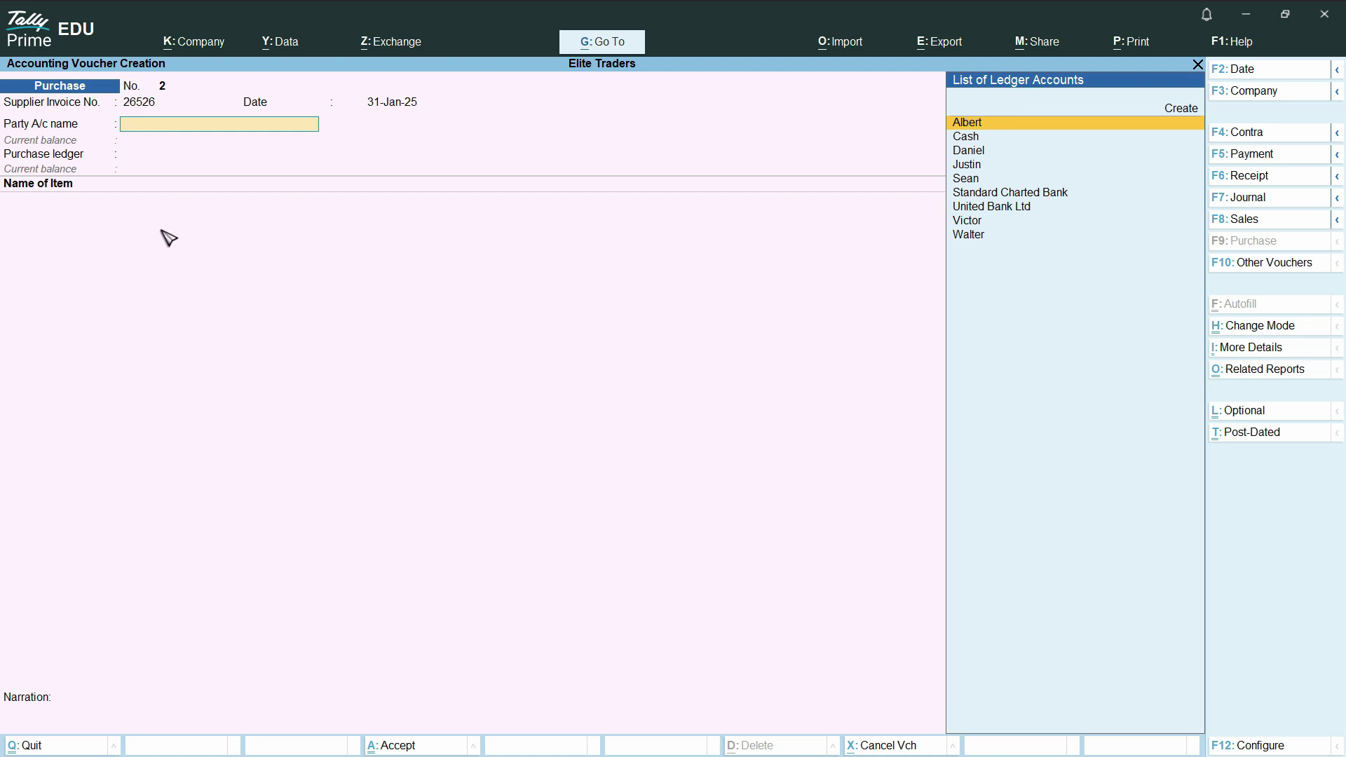
{"action": "key", "text": "alt+c"}
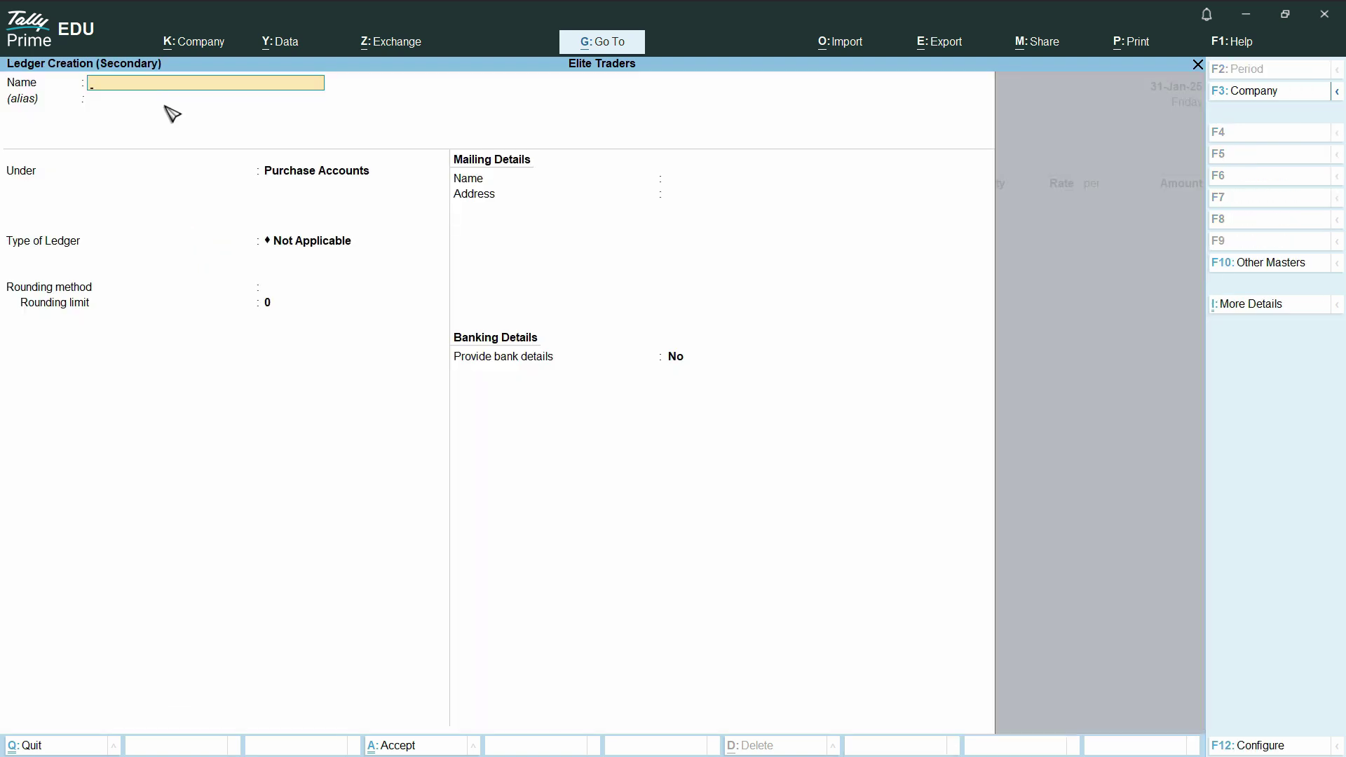
{"action": "key", "text": "alt+Tab"}
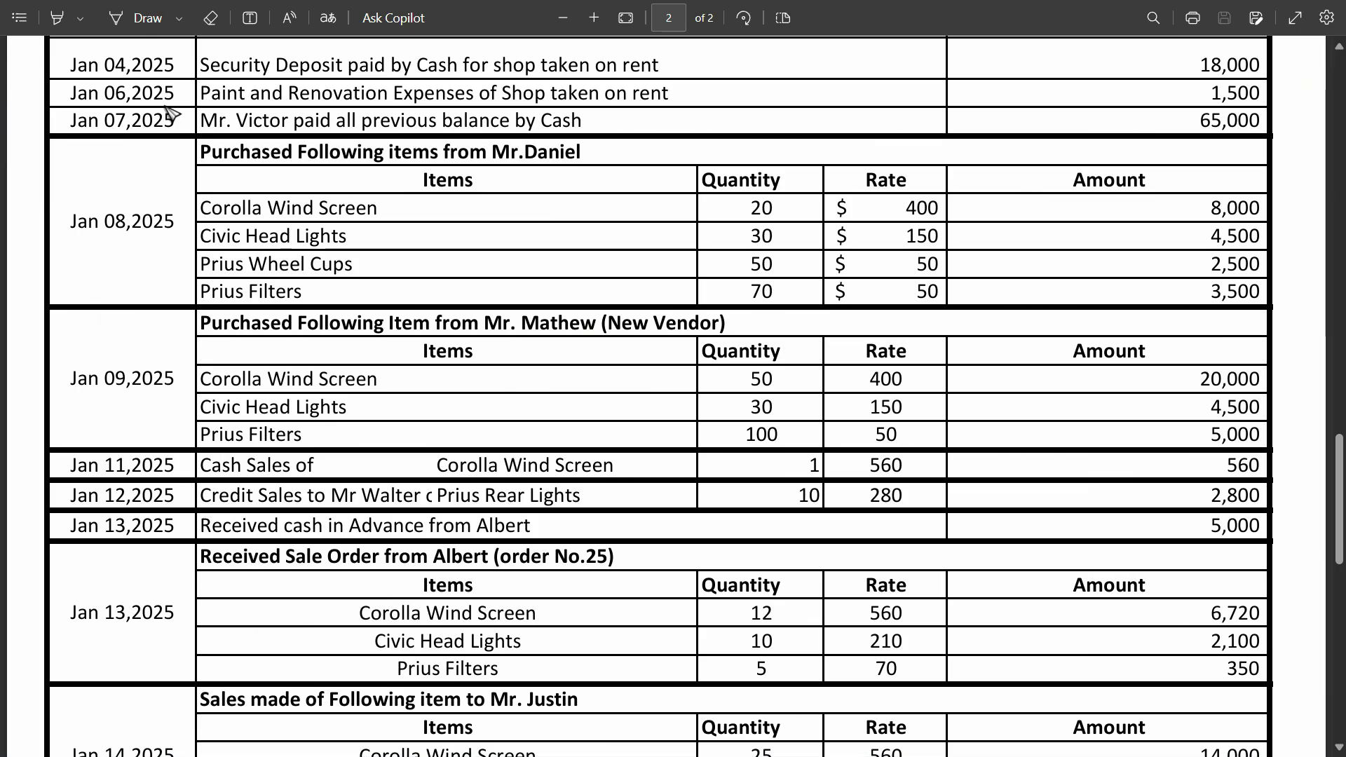
{"action": "key", "text": "alt+Tab"}
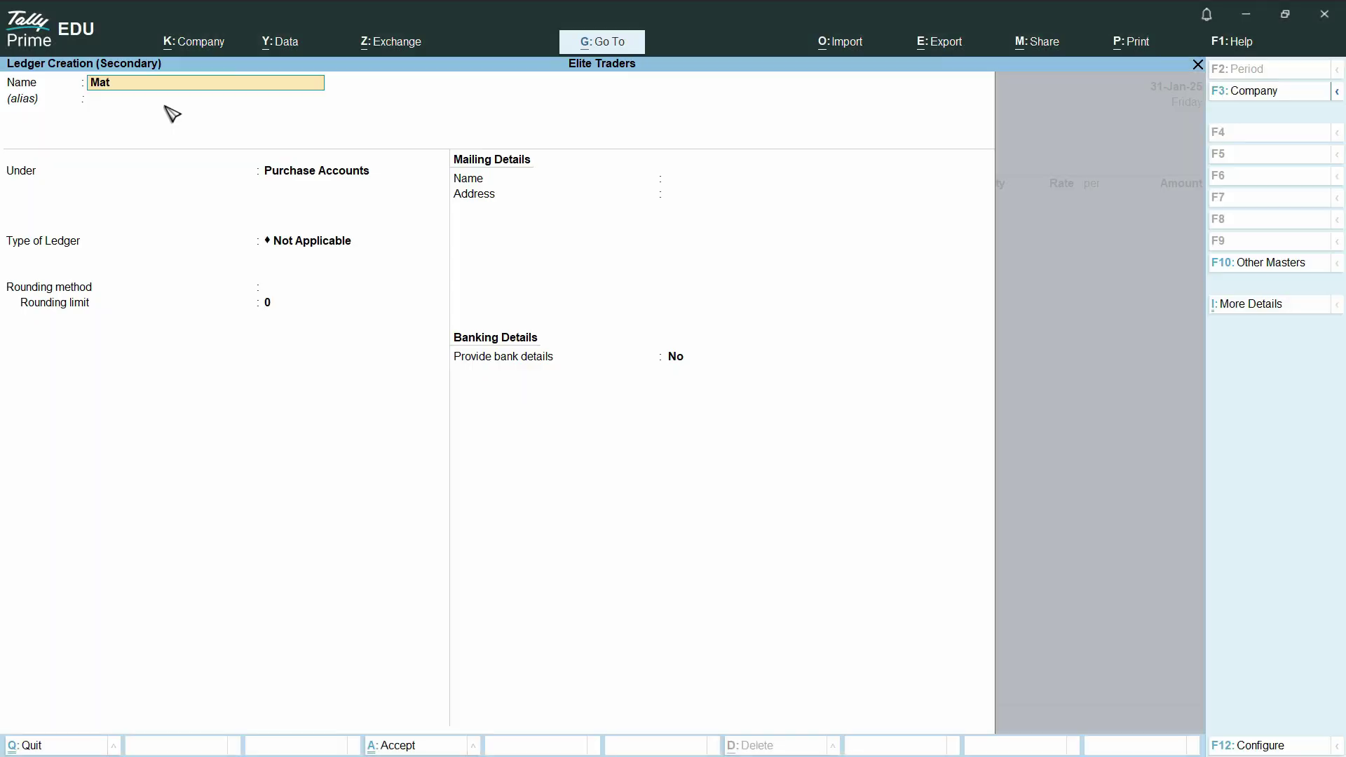
{"action": "key", "text": "Return"}
{"action": "key", "text": "Return"}
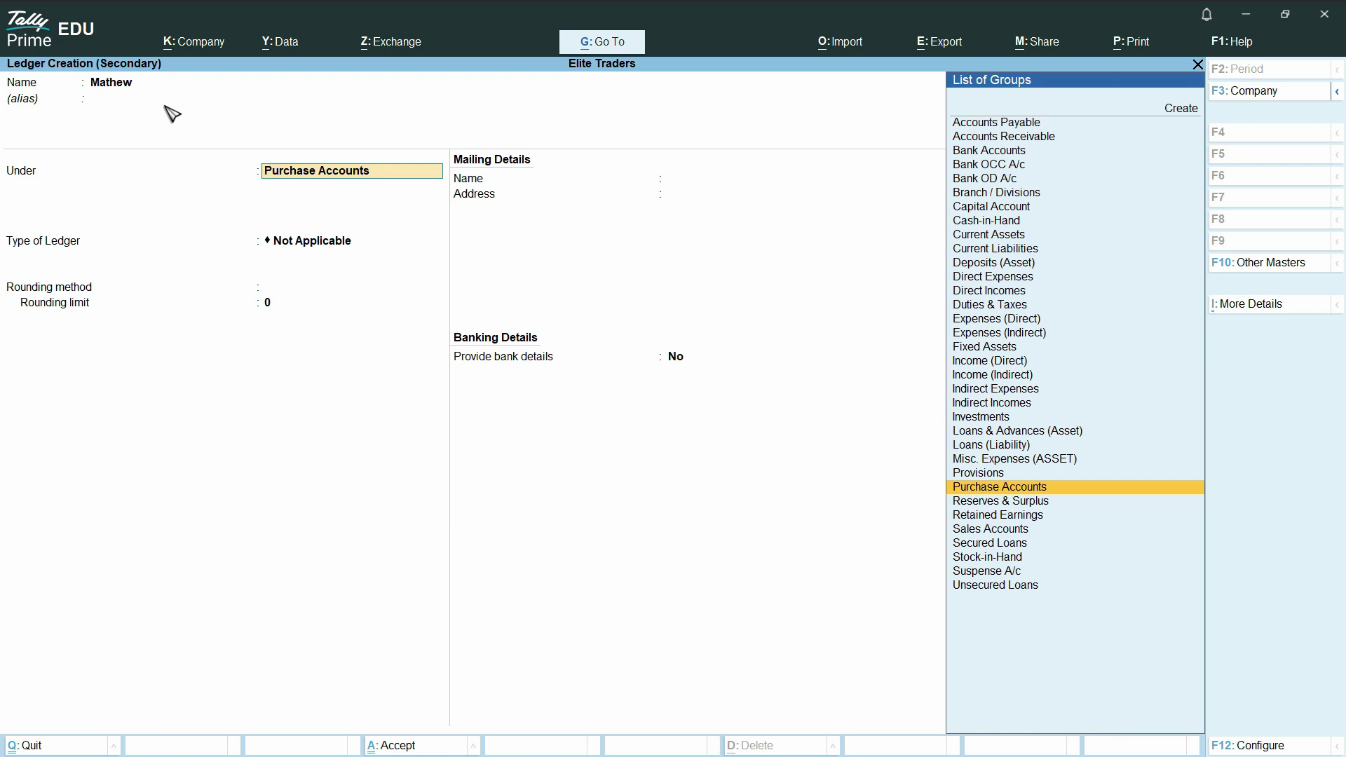
- Place the vendor ledger under Accounts Payable, leave the credit days check at No, and save the ledger
{"action": "type", "text": "su"}
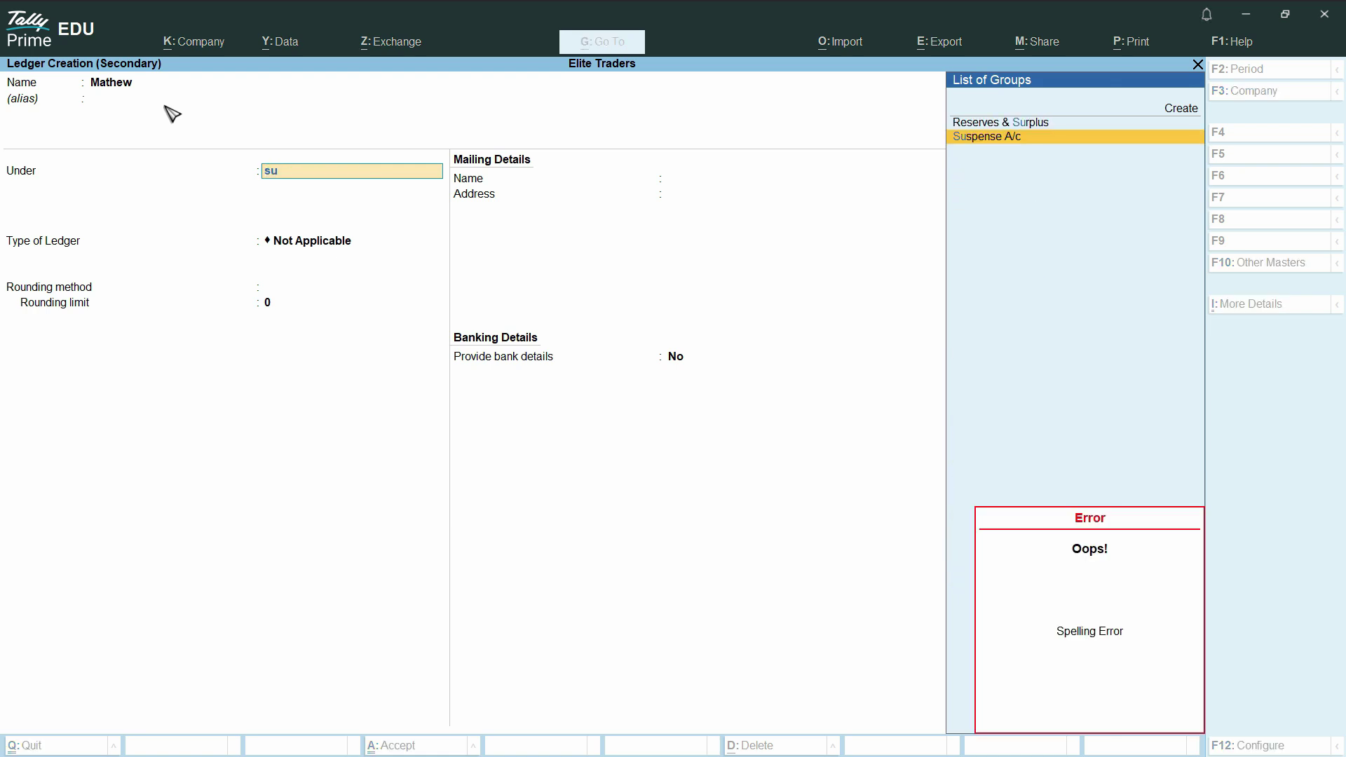
{"action": "key", "text": "BackSpace"}
{"action": "key", "text": "BackSpace"}
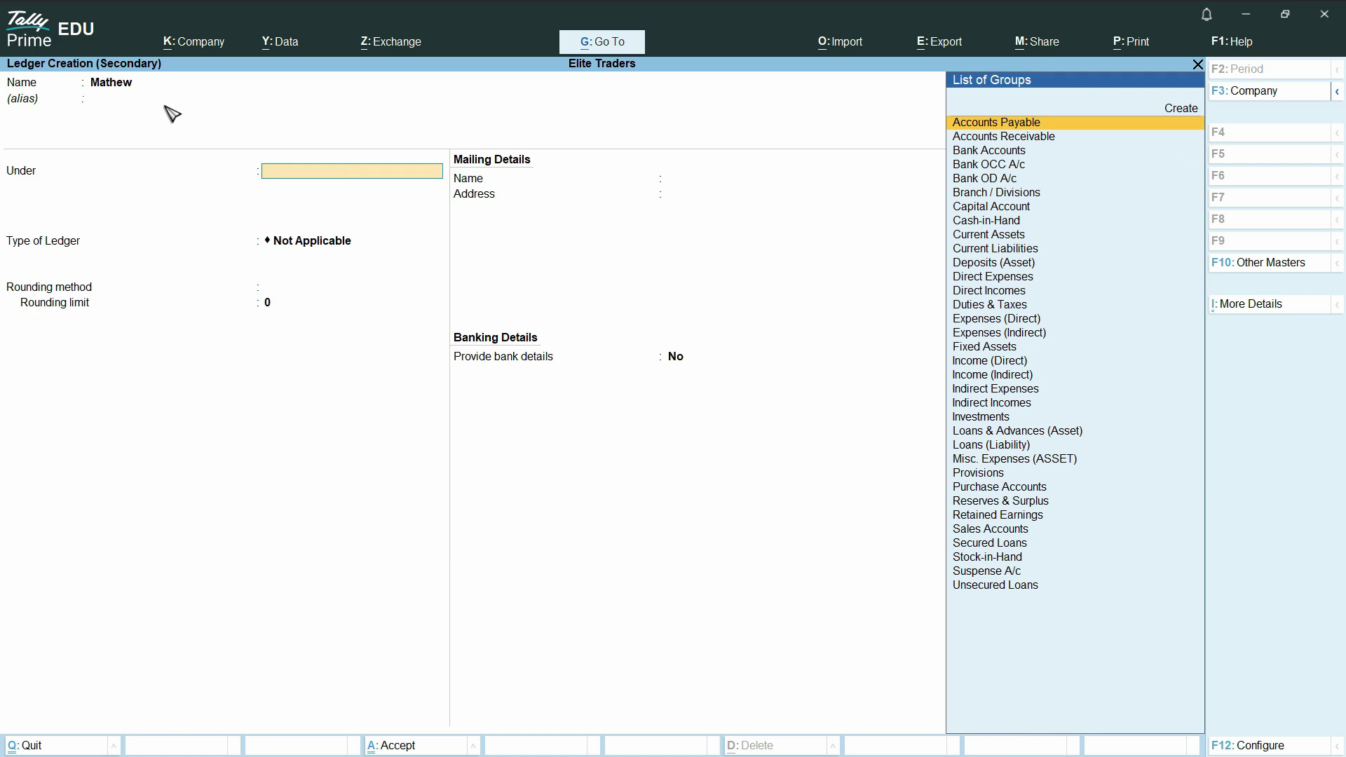
{"action": "type", "text": "acc"}
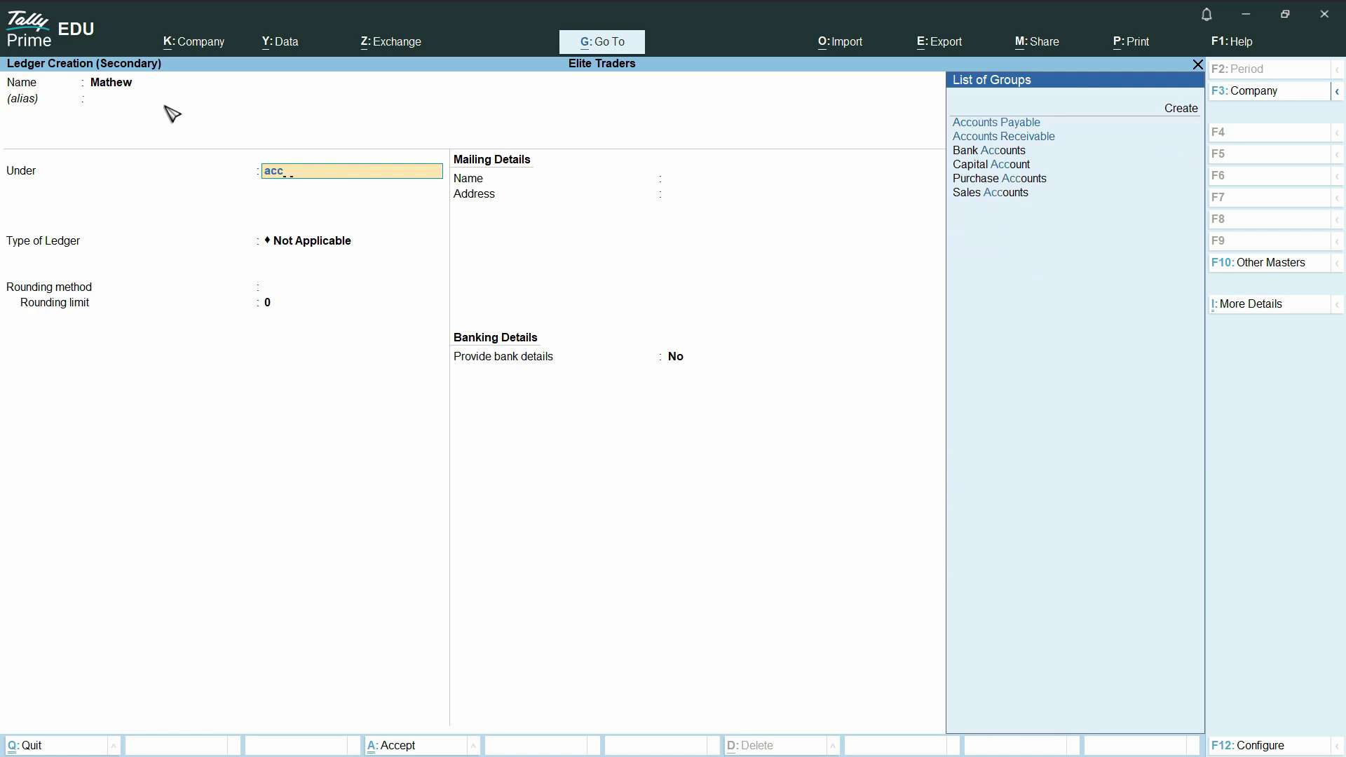
{"action": "key", "text": "Return"}
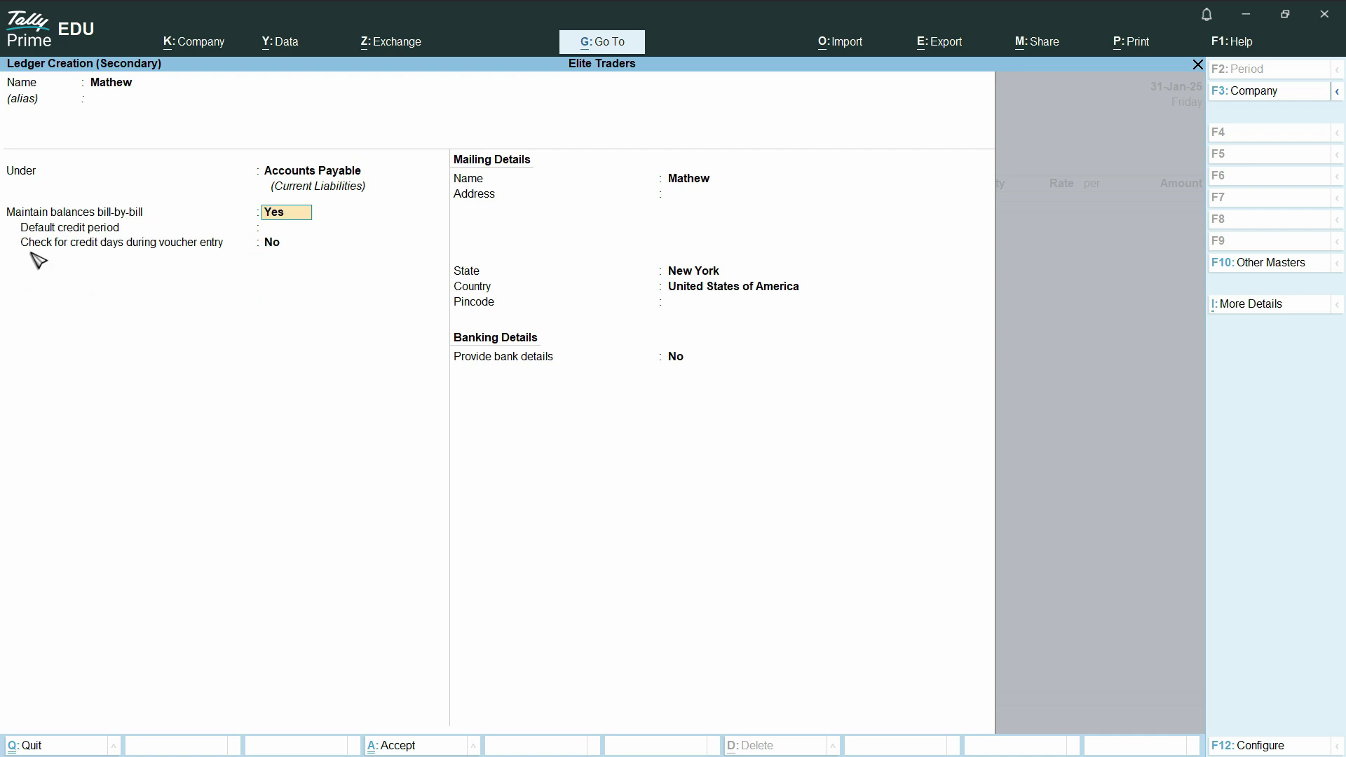
{"action": "left_click", "coordinate": [274, 250]}
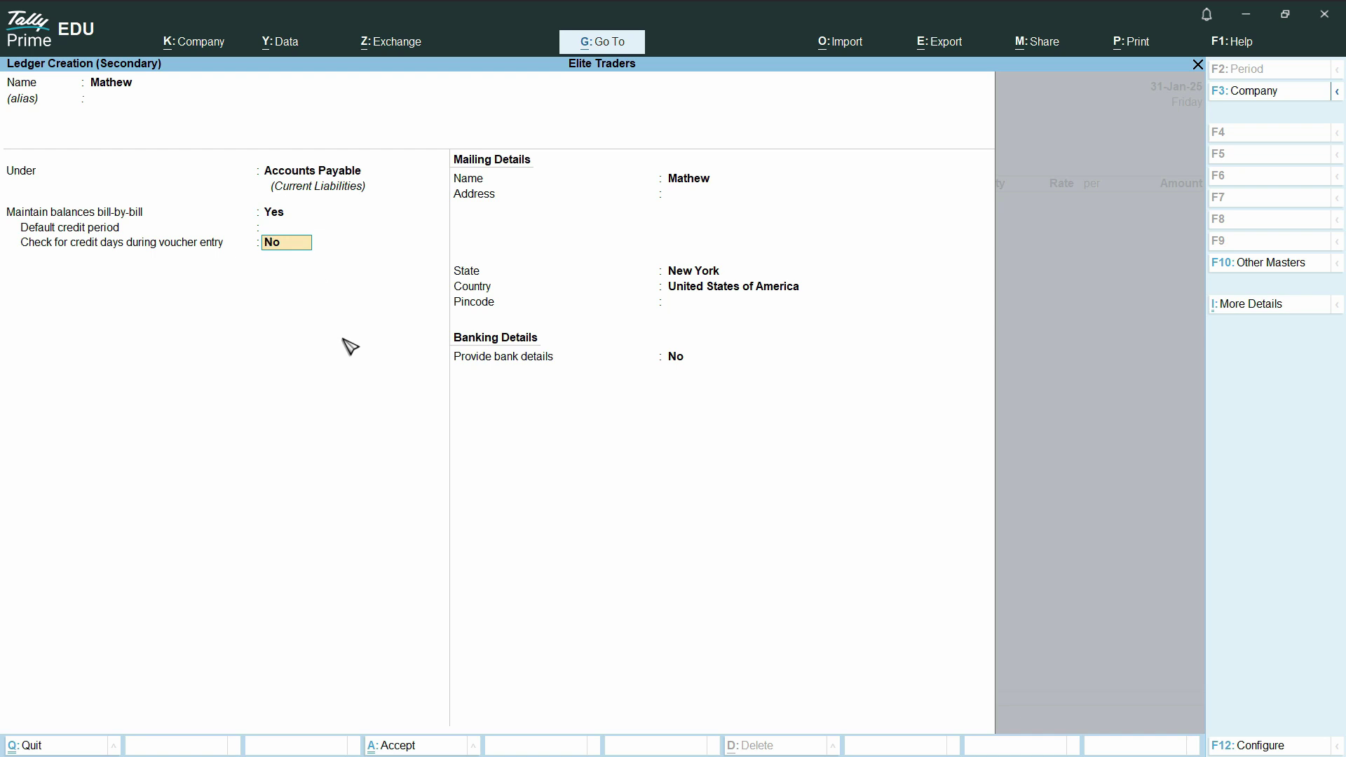
{"action": "key", "text": "ctrl"}
{"action": "key", "text": "ctrl+a"}
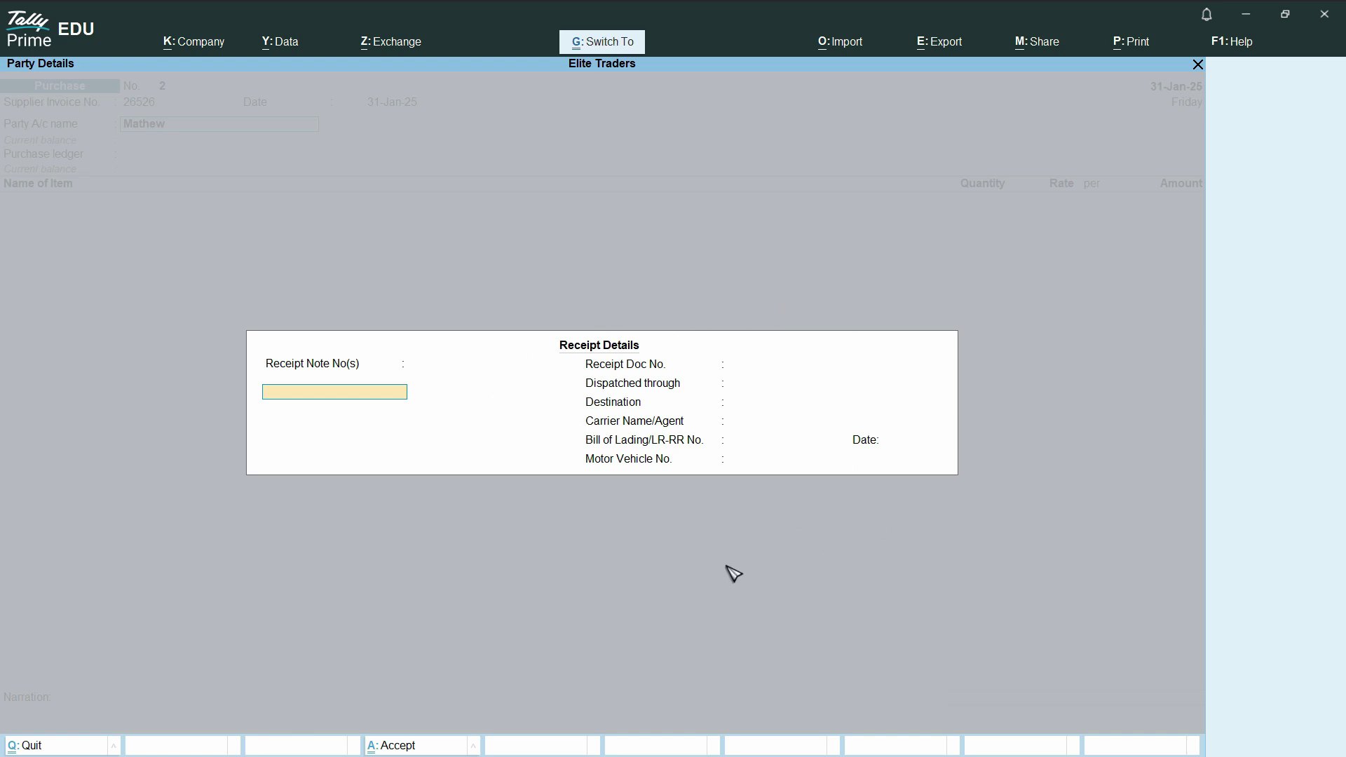
- Skip the receipt and party details and choose Purchases as the voucher's purchase ledger
{"action": "key", "text": "Escape"}
{"action": "key", "text": "Return"}
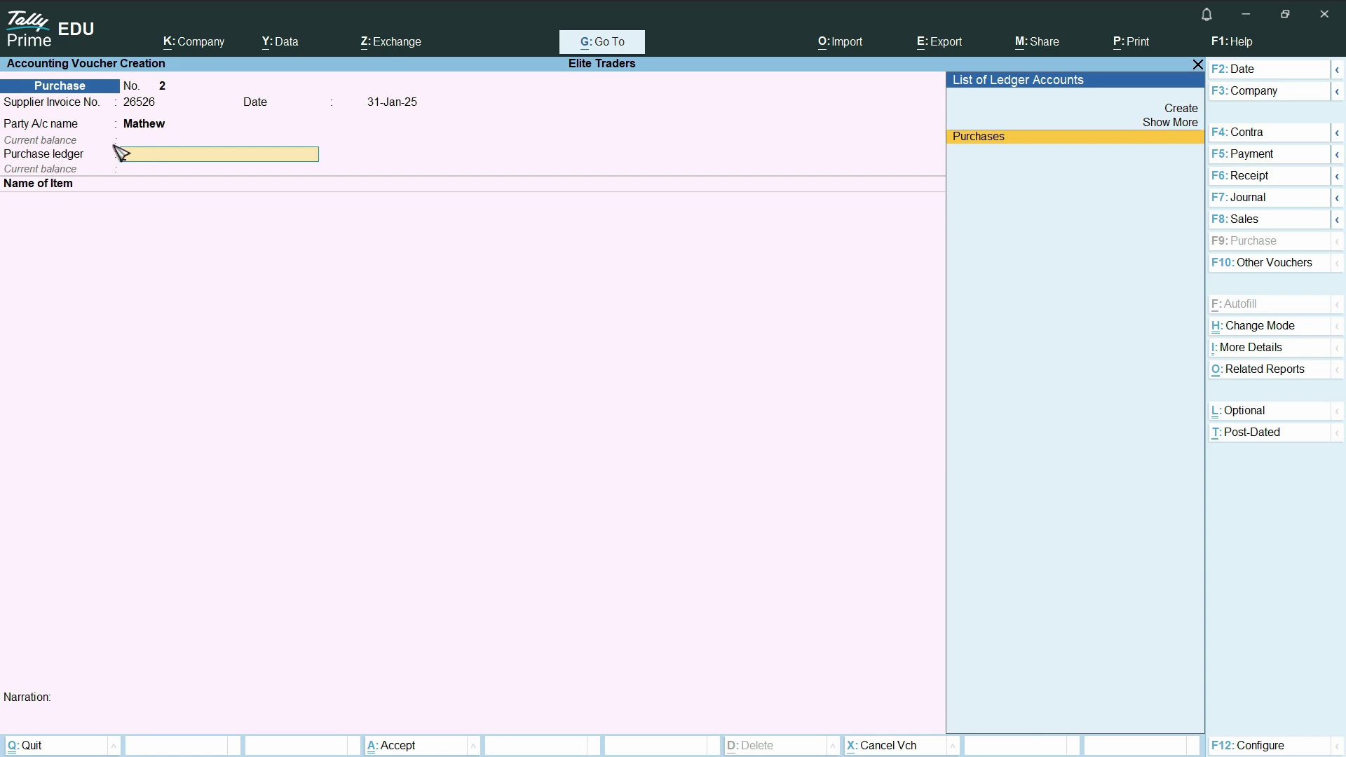
{"action": "left_click", "coordinate": [997, 148]}
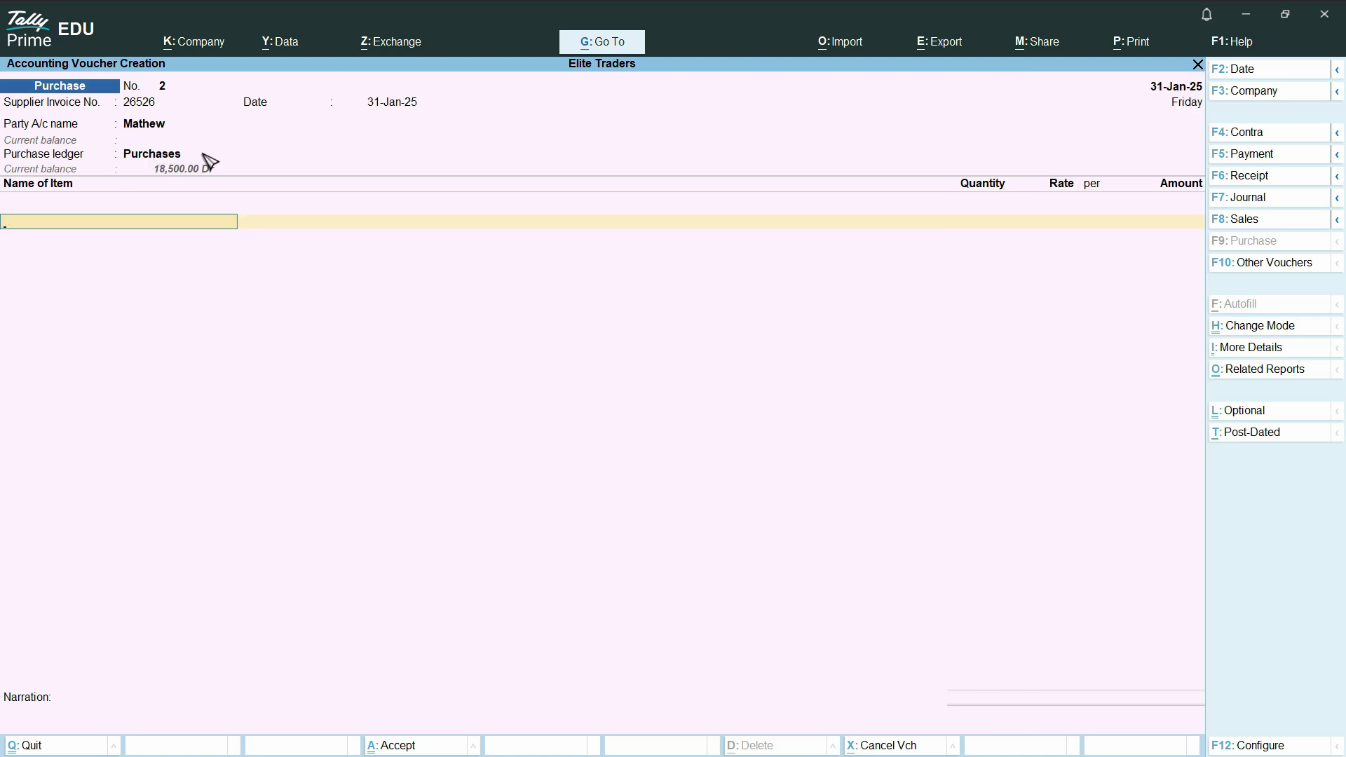
- Open the Purchases ledger from the voucher to review its group and settings, and return to the item entry
{"action": "left_click", "coordinate": [154, 160]}
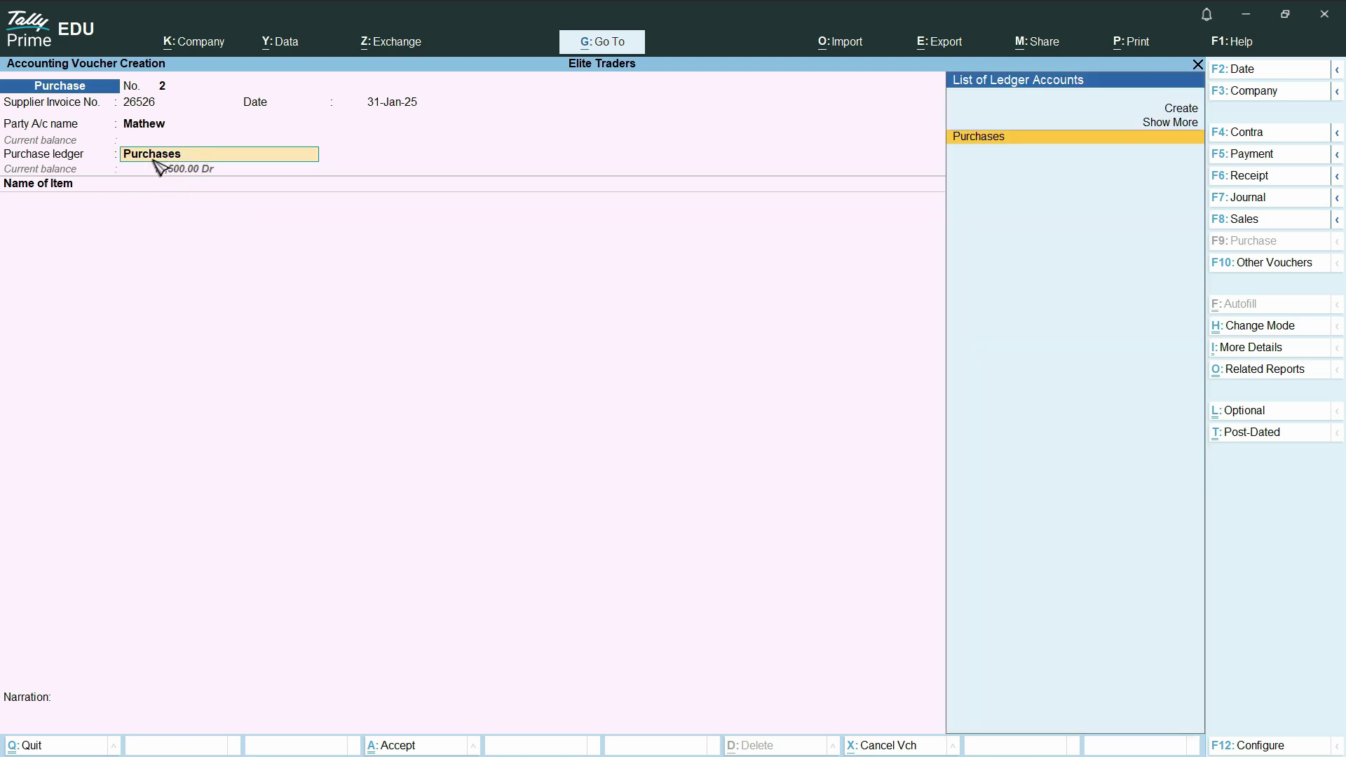
{"action": "key", "text": "ctrl+Return"}
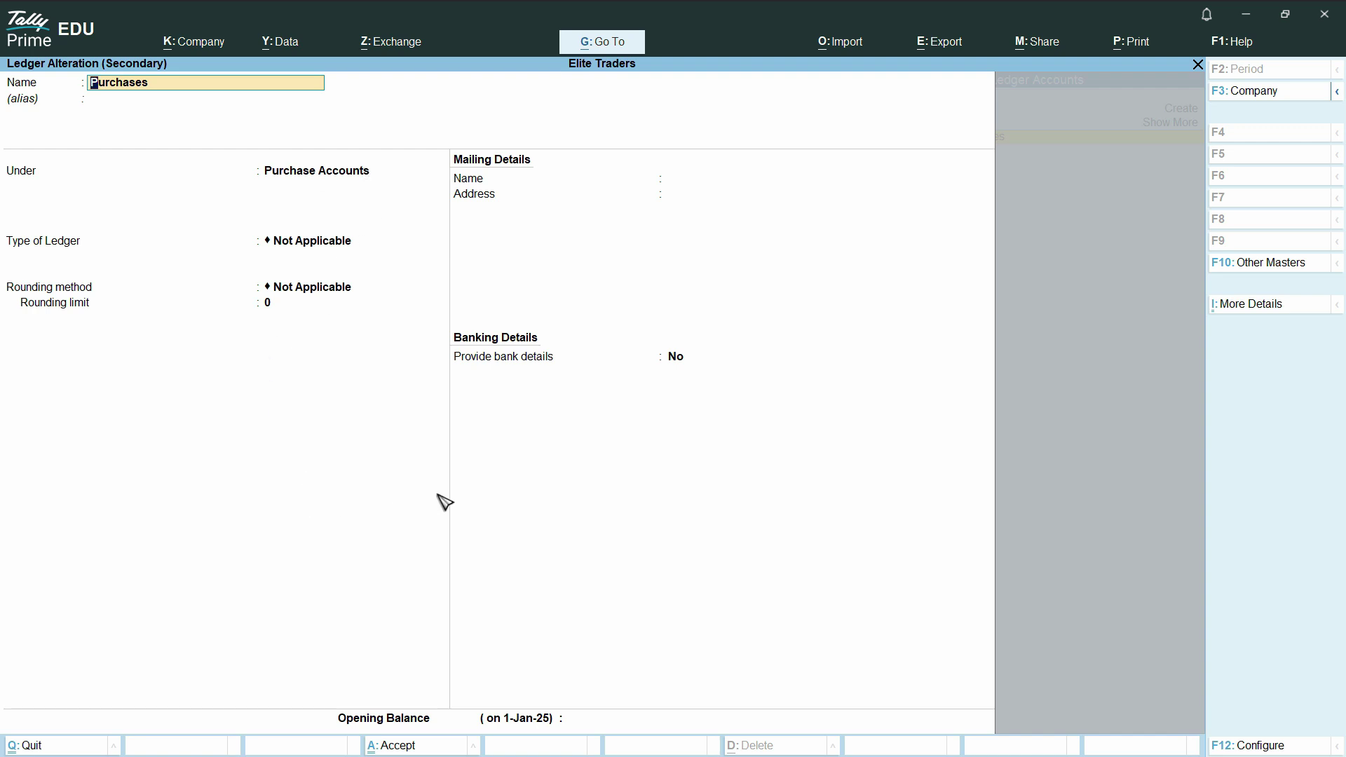
{"action": "key", "text": "ctrl+a"}
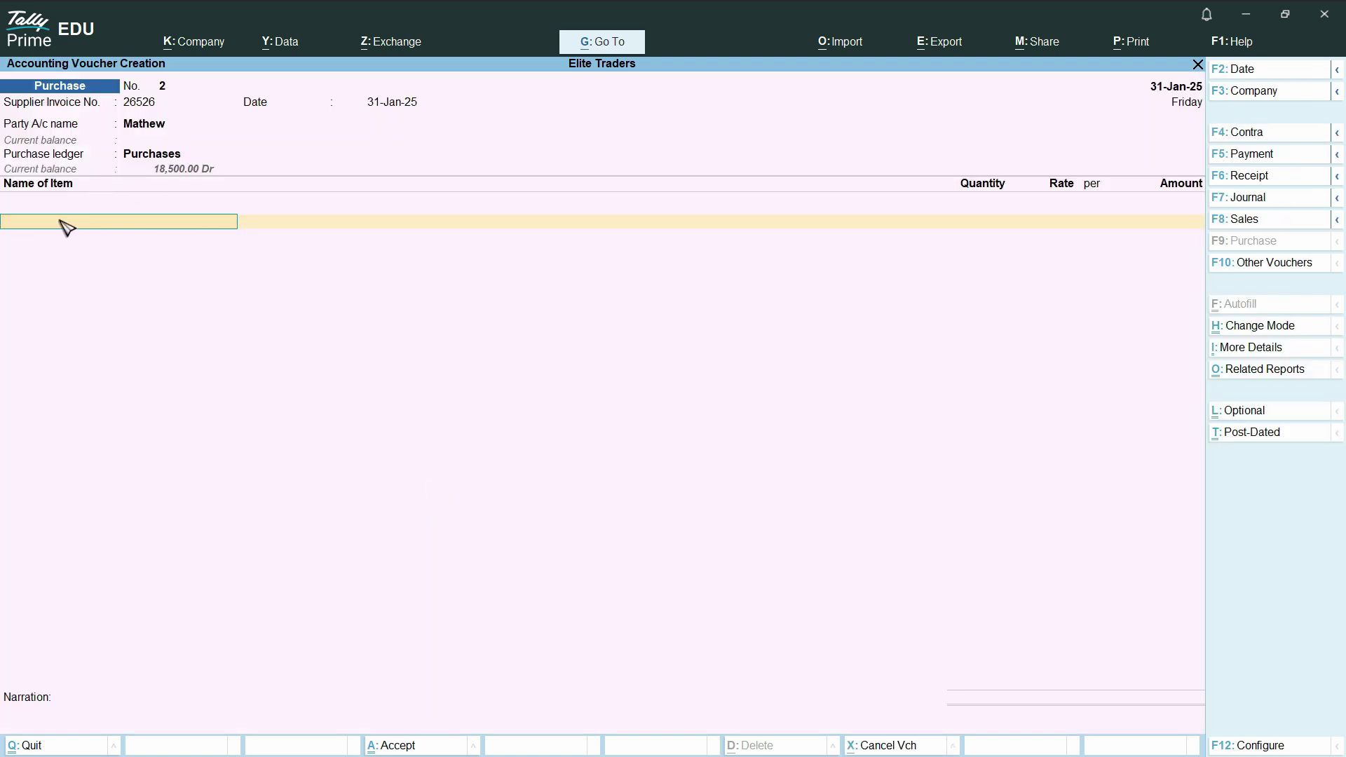
- Add Corolla Wind Screen to the voucher with quantity 50 at a rate of 400, checking the values in the assignment PDF
{"action": "key", "text": "alt+Tab"}
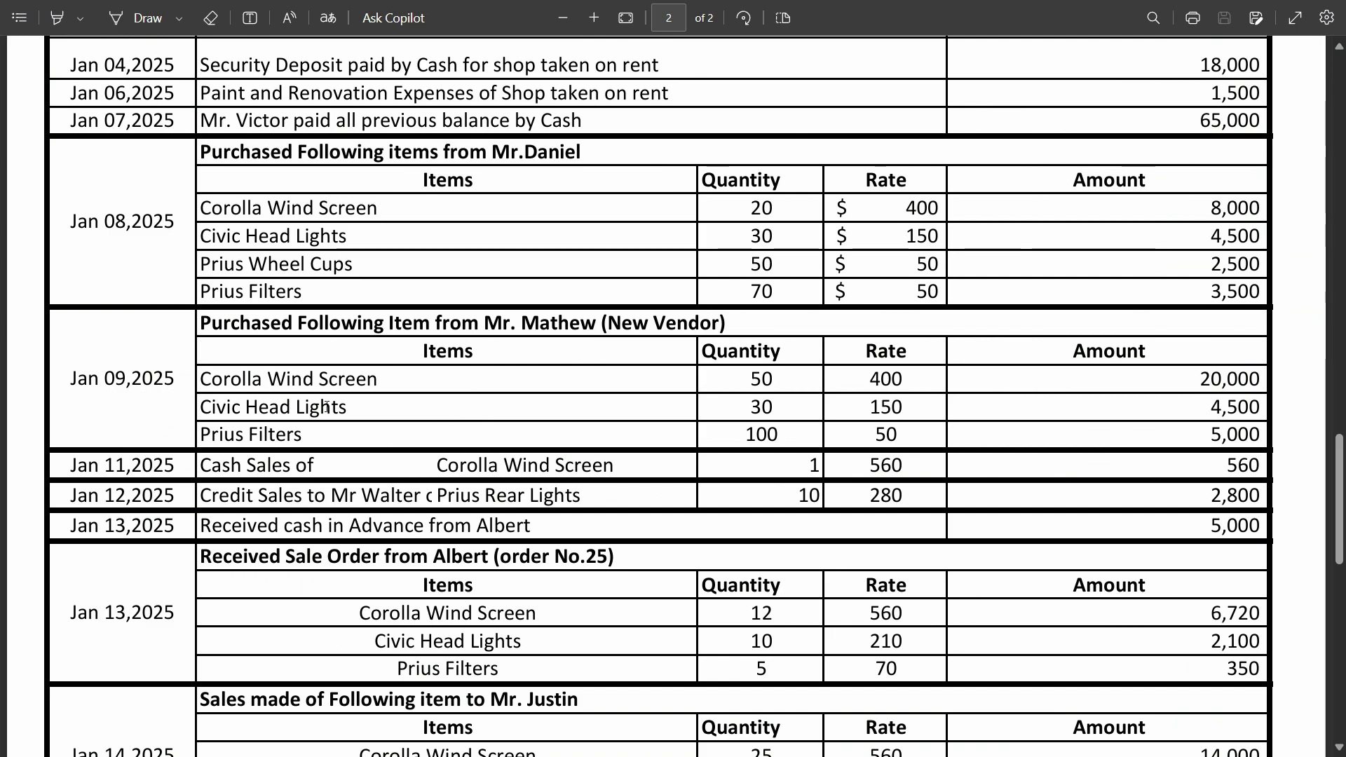
{"action": "key", "text": "alt+Tab"}
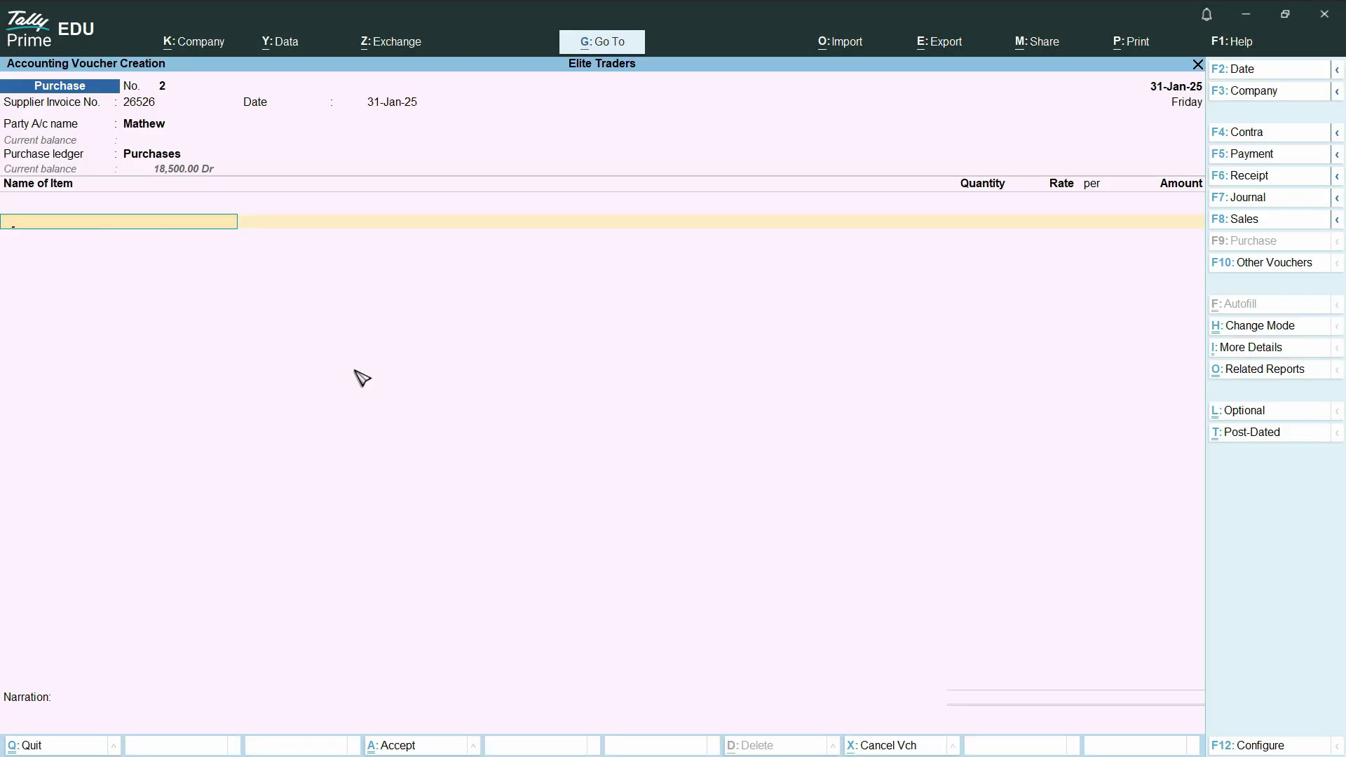
{"action": "type", "text": "Coro"}
{"action": "key", "text": "Return"}
{"action": "key", "text": "alt+Tab"}
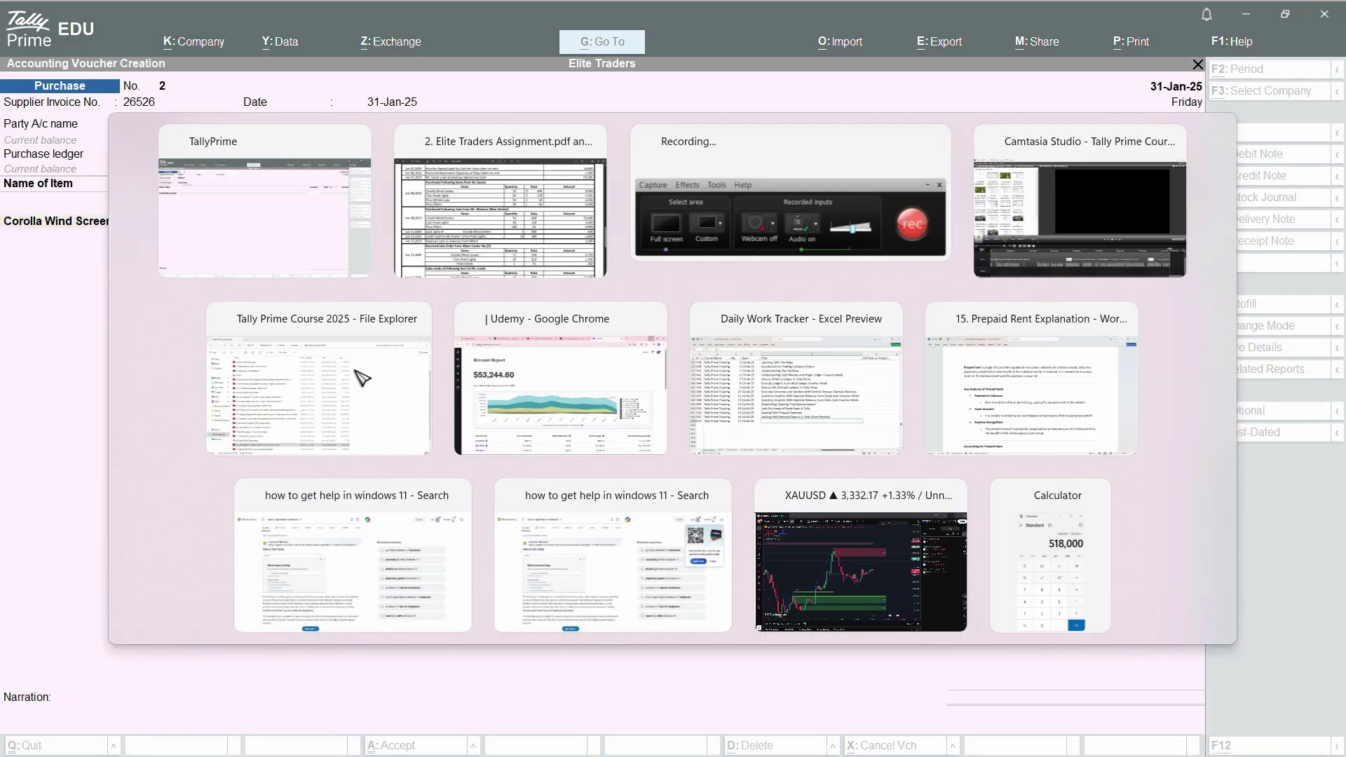
{"action": "key", "text": "alt+Tab"}
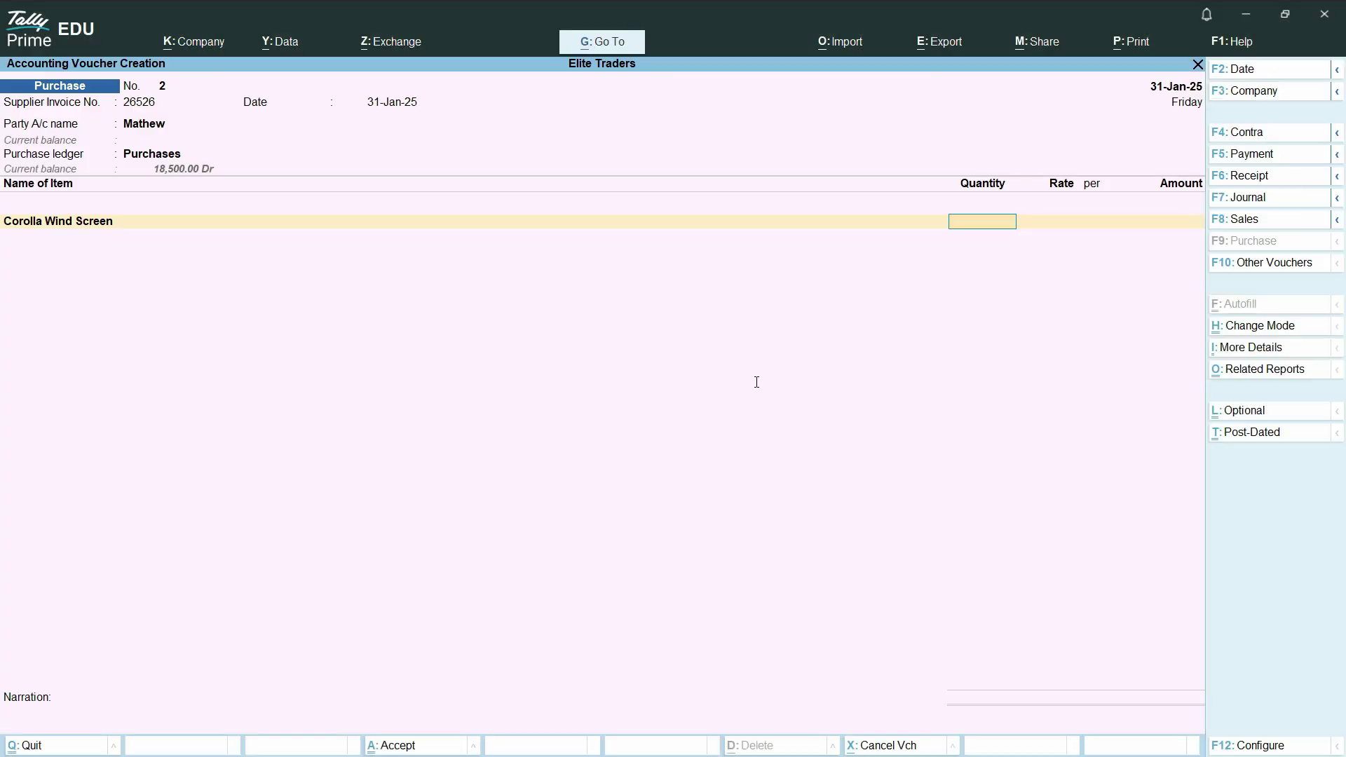
{"action": "key", "text": "Return"}
{"action": "key", "text": "alt+Tab"}
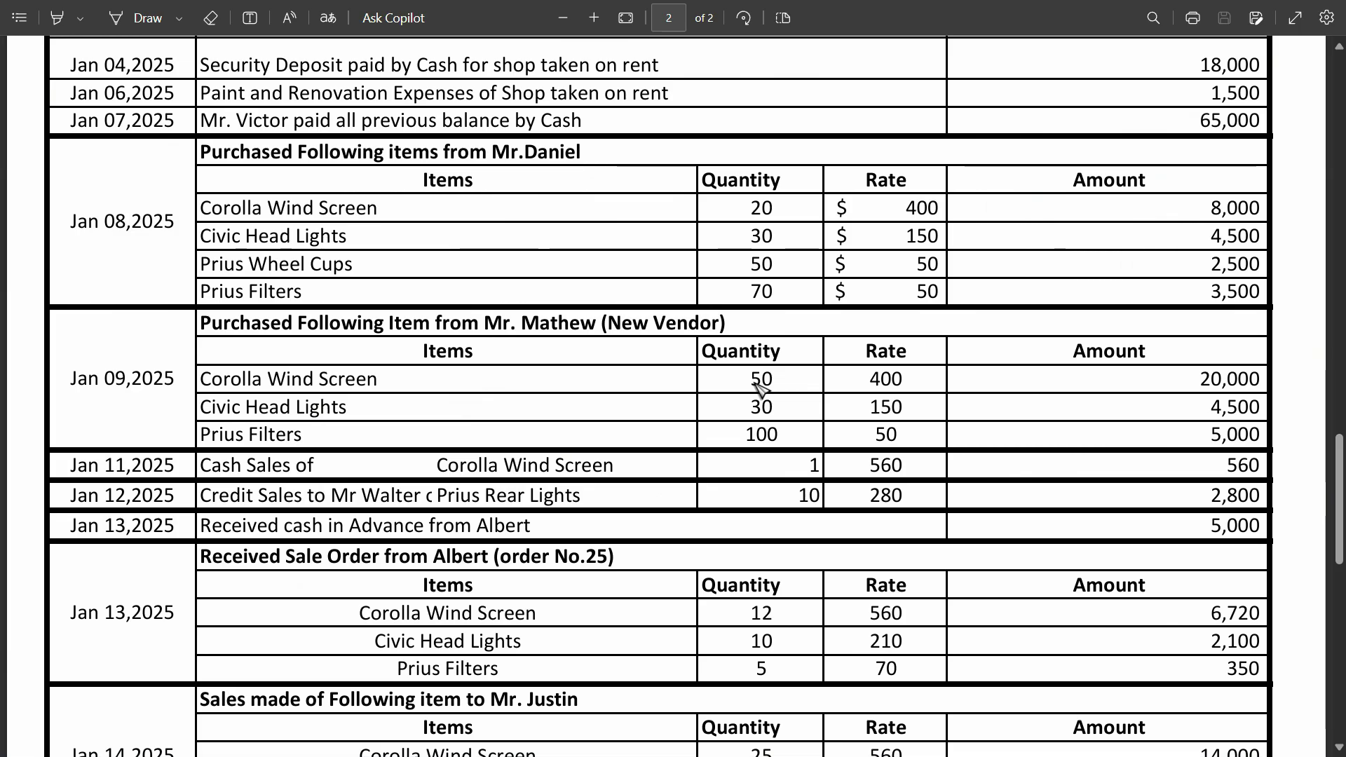
{"action": "key", "text": "alt+Tab"}
{"action": "key", "text": "Return"}
{"action": "key", "text": "Return"}
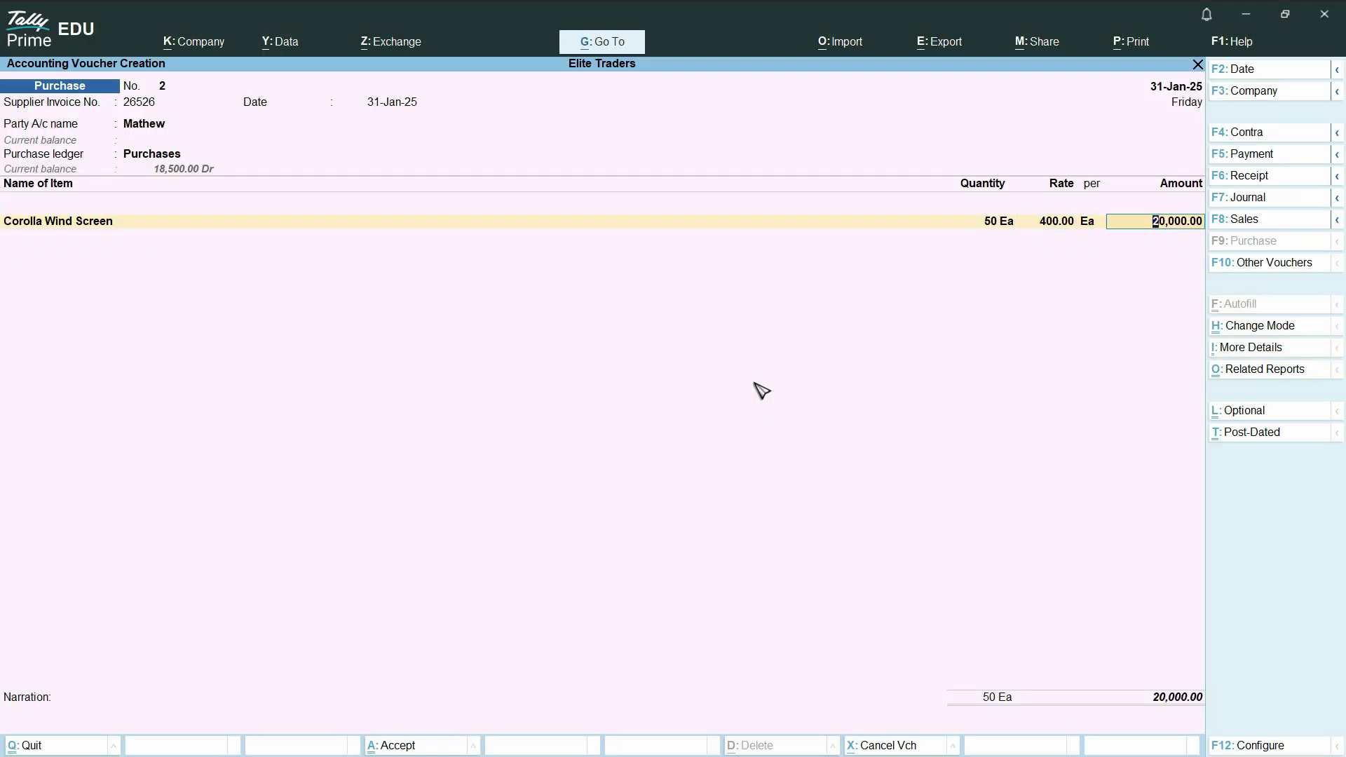
{"action": "key", "text": "Return"}
- Add Civic head Lights as the second item with quantity 30 at a rate of 150, checking the values in the assignment PDF
{"action": "key", "text": "alt+Tab"}
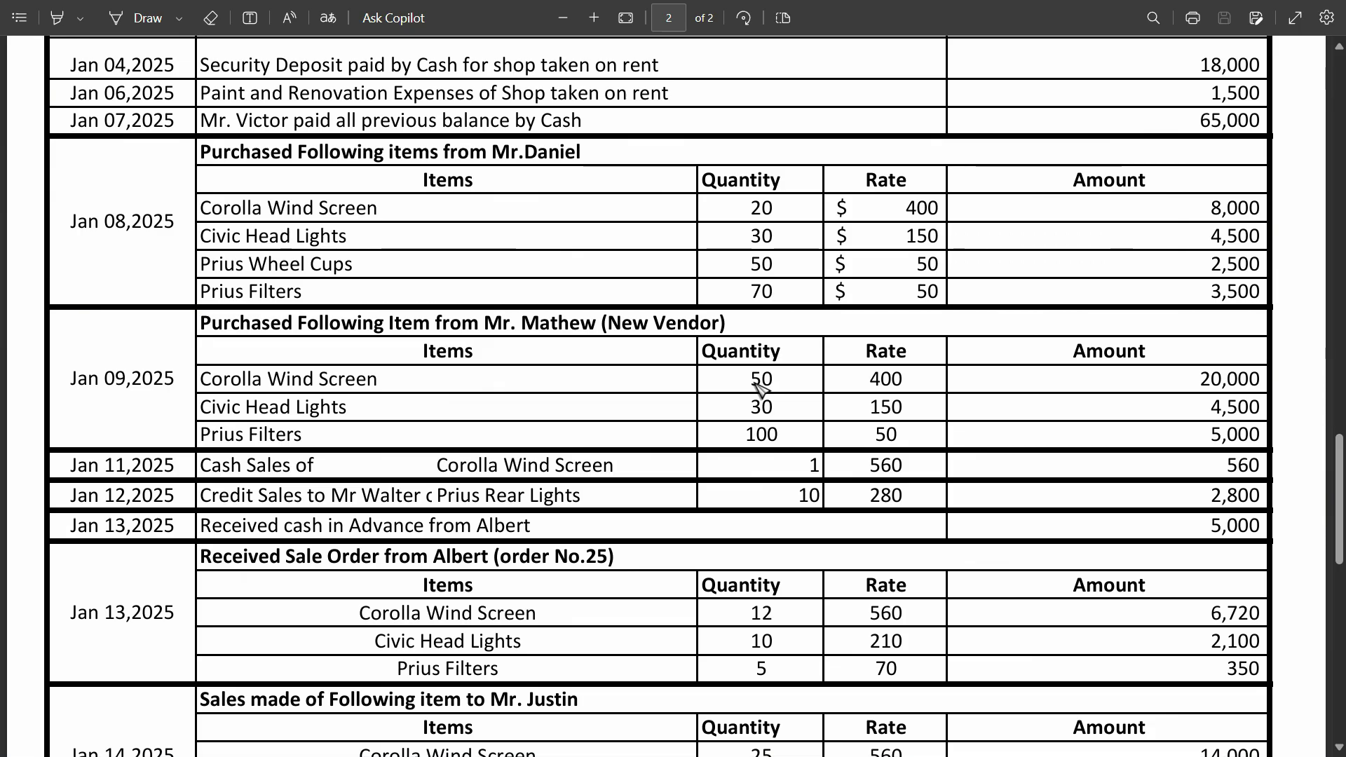
{"action": "key", "text": "alt+Tab"}
{"action": "key", "text": "alt+Tab"}
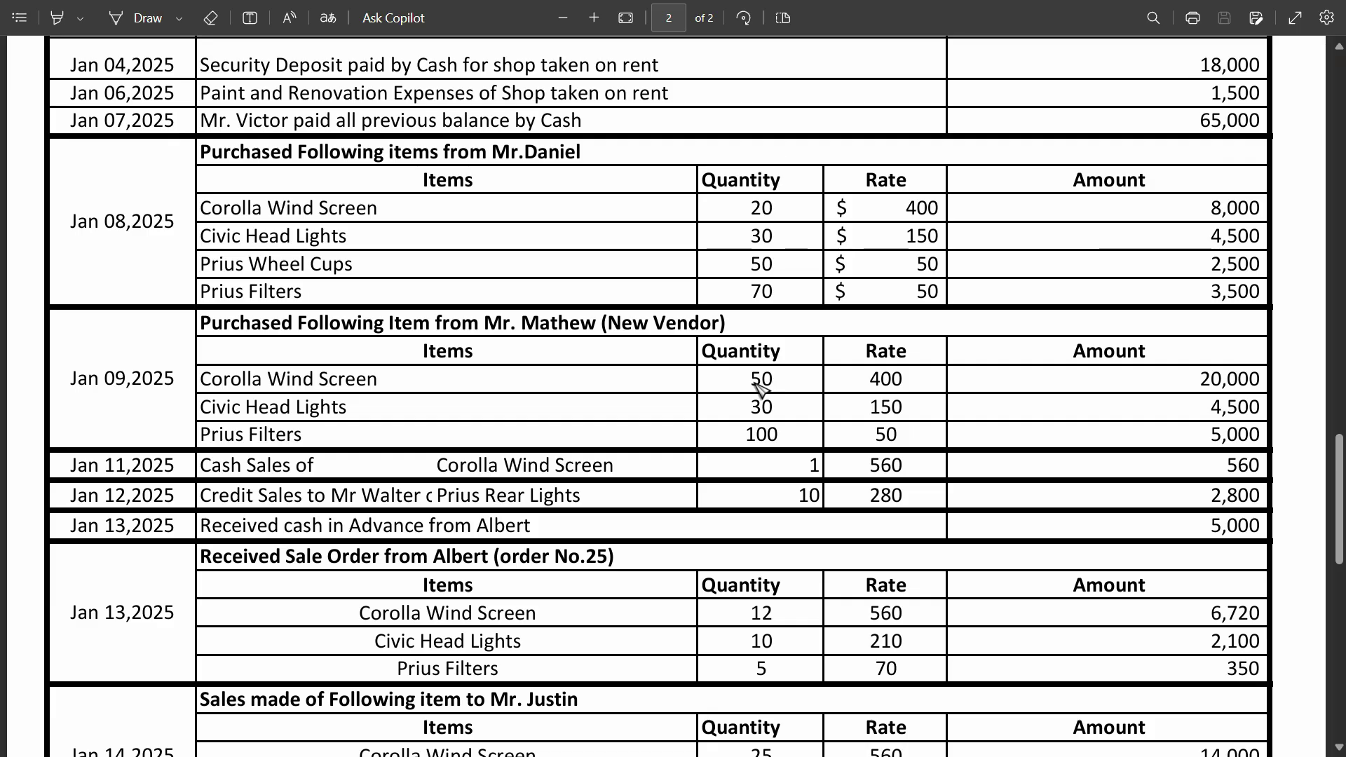
{"action": "key", "text": "alt+Tab"}
{"action": "type", "text": "30"}
{"action": "key", "text": "Return"}
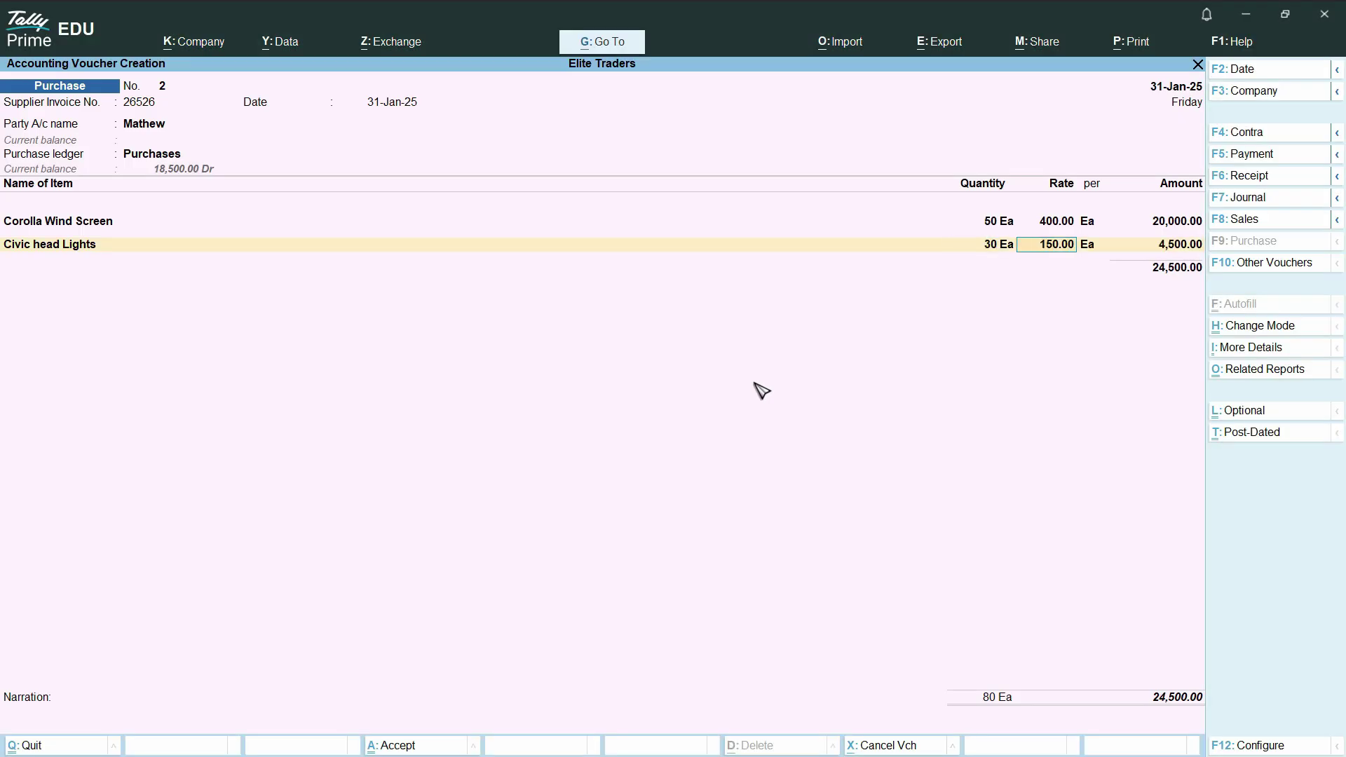
{"action": "key", "text": "Return"}
{"action": "key", "text": "Return"}
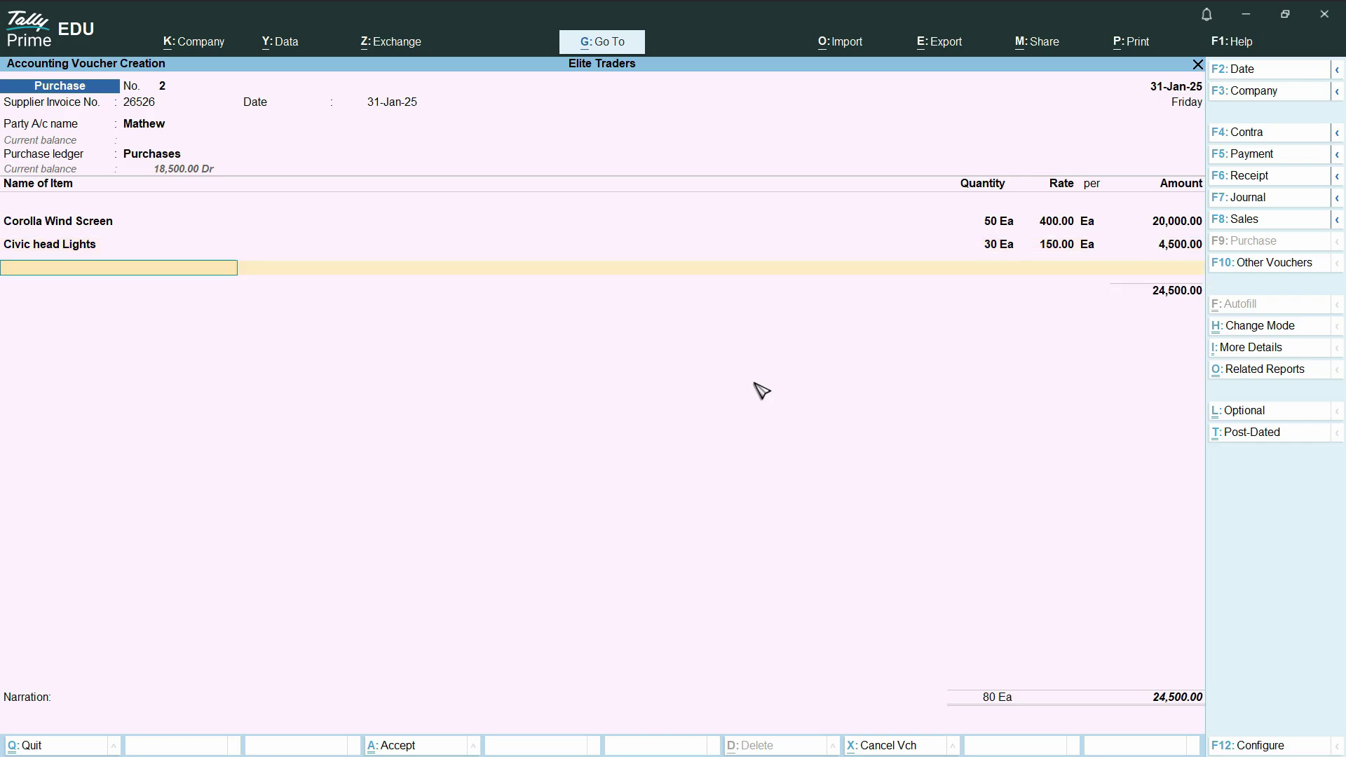
- Add Prius Filters as the third item with quantity 100 at a rate of 50, checking the values in the assignment PDF
{"action": "key", "text": "alt+Tab"}
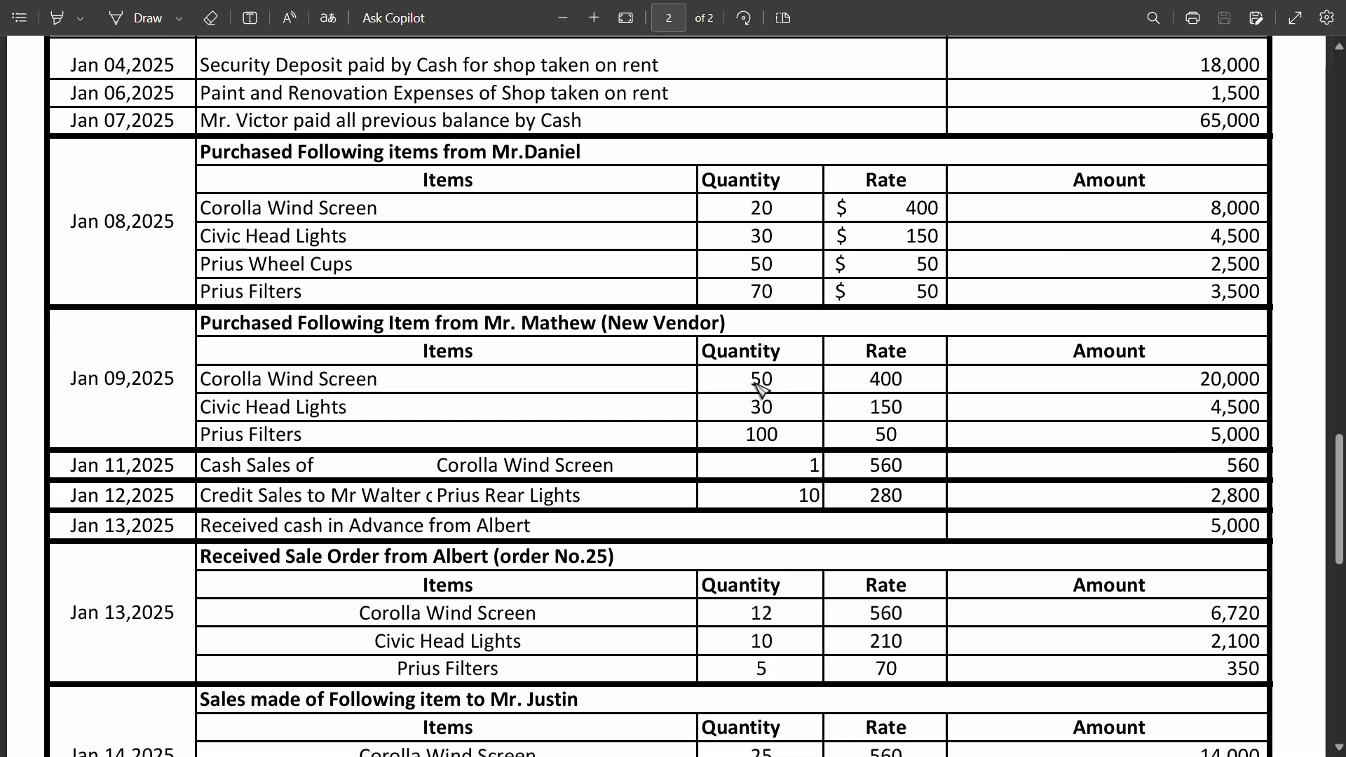
{"action": "key", "text": "alt+Tab"}
{"action": "type", "text": "Pr"}
{"action": "key", "text": "Return"}
{"action": "key", "text": "alt+Tab"}
{"action": "key", "text": "alt+Tab"}
{"action": "type", "text": "100"}
{"action": "key", "text": "Return"}
{"action": "key", "text": "alt+Tab"}
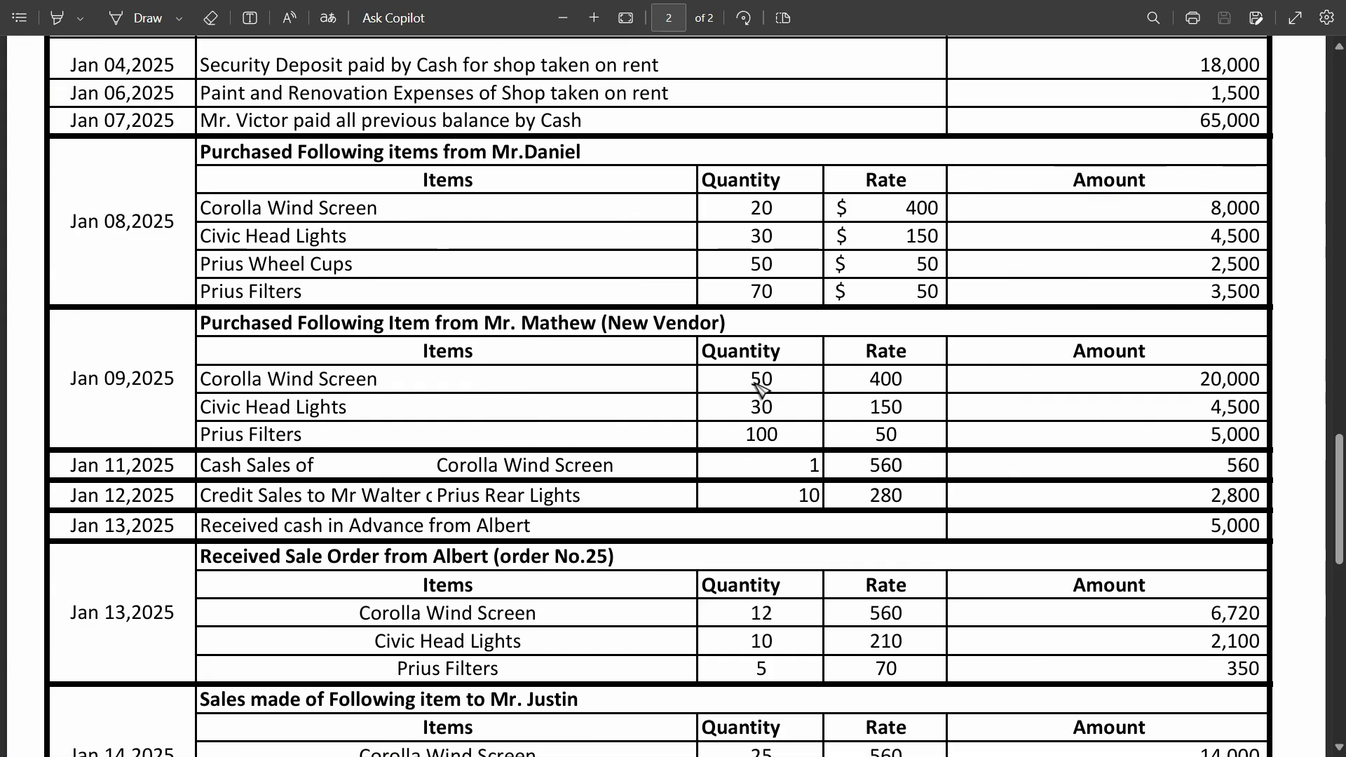
{"action": "key", "text": "alt+Tab"}
{"action": "key", "text": "alt+Tab"}
{"action": "key", "text": "alt+Tab"}
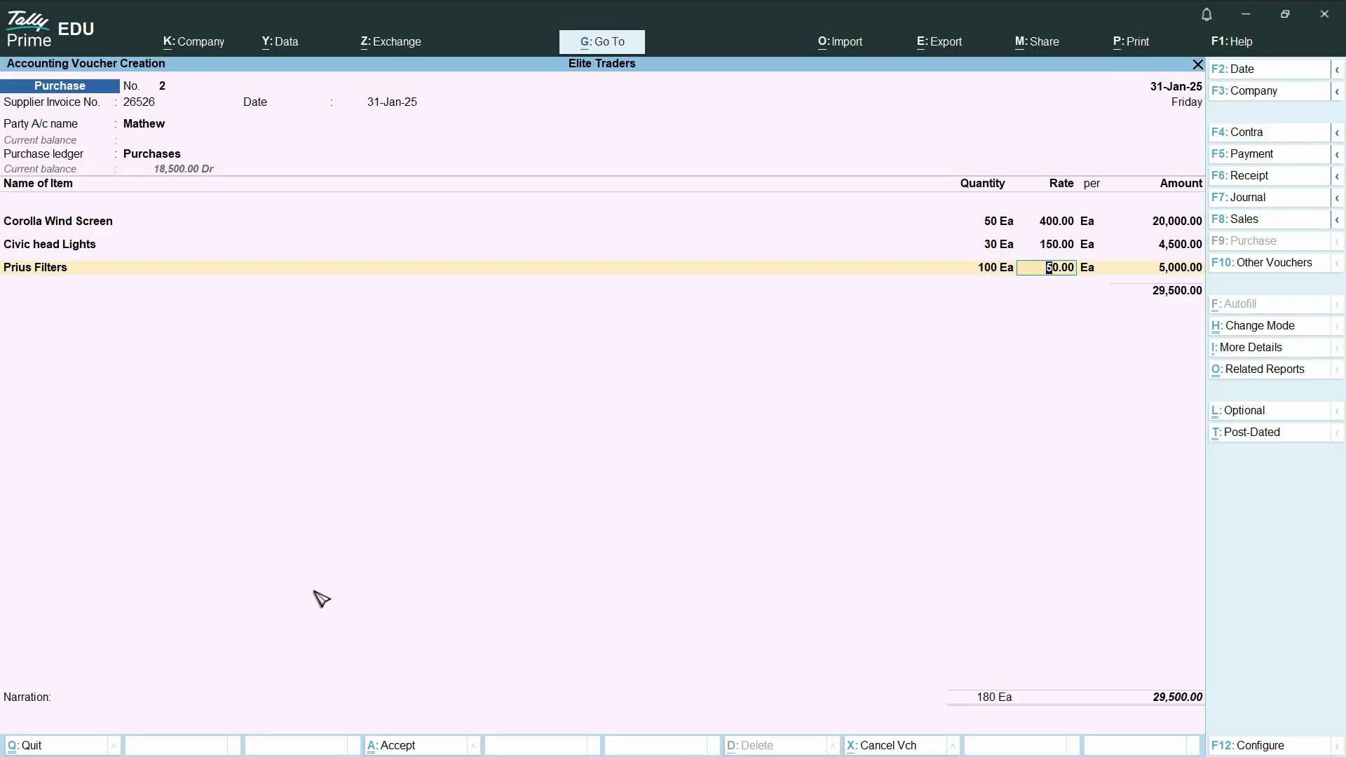
- Copy the 9 January purchase heading from the assignment PDF into the voucher's narration and save the voucher
{"action": "left_click", "coordinate": [77, 721]}
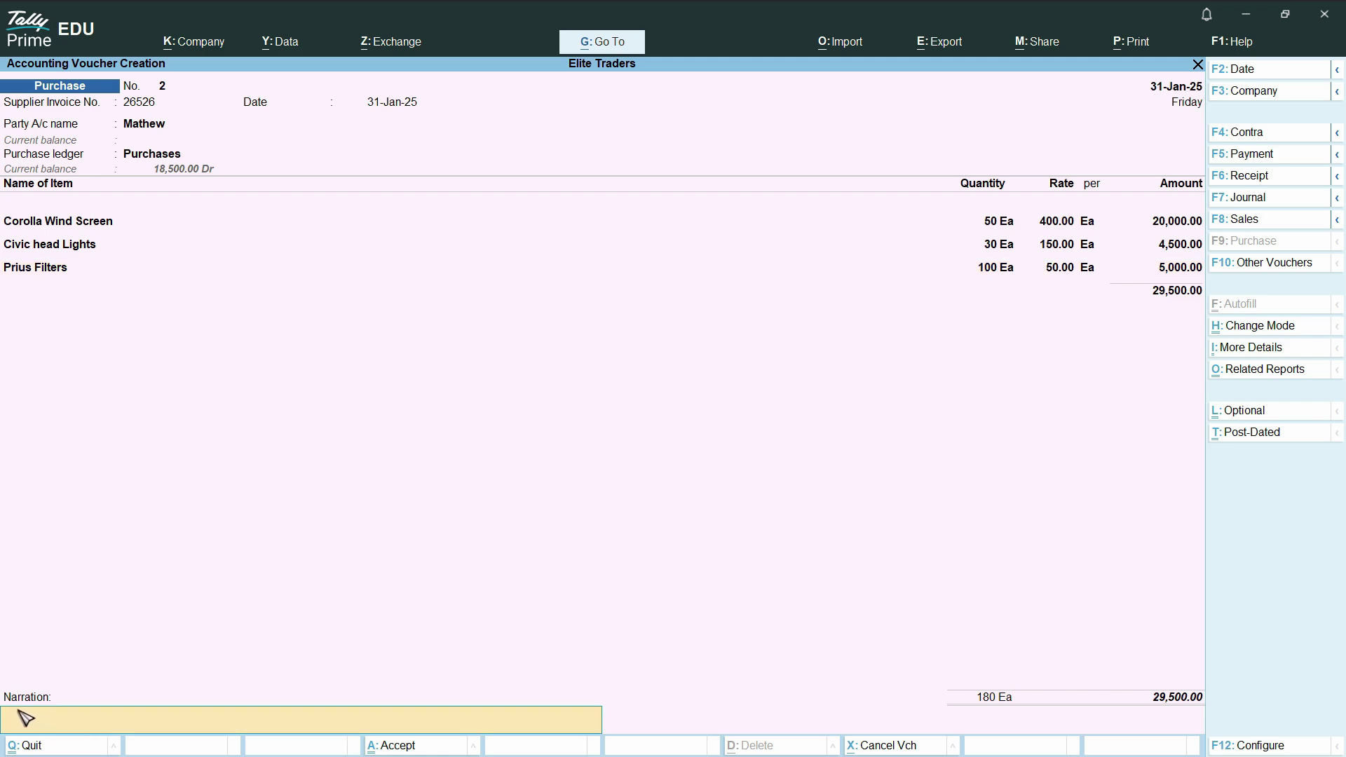
{"action": "key", "text": "alt+Tab"}
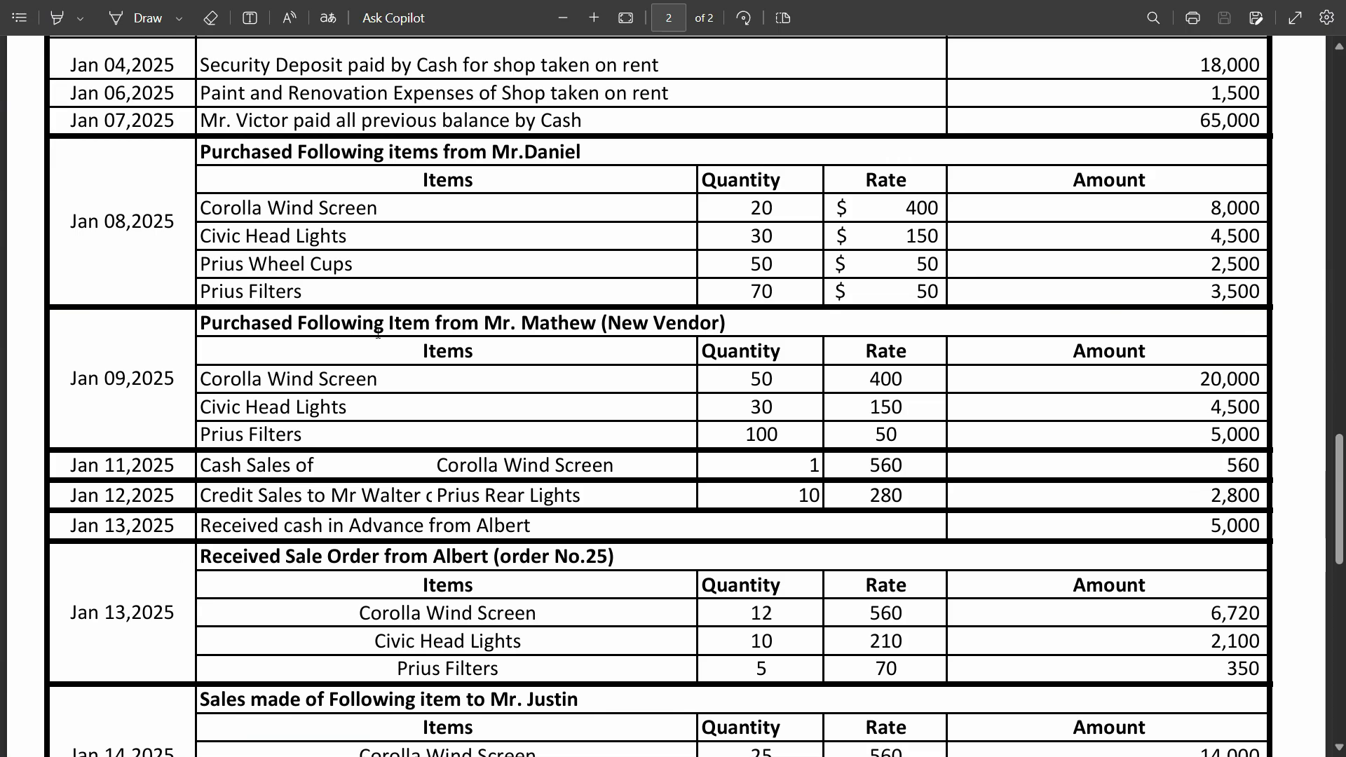
{"action": "triple_click", "coordinate": [413, 326]}
{"action": "key", "text": "ctrl+c"}
{"action": "key", "text": "alt+Tab"}
{"action": "key", "text": "ctrl+v"}
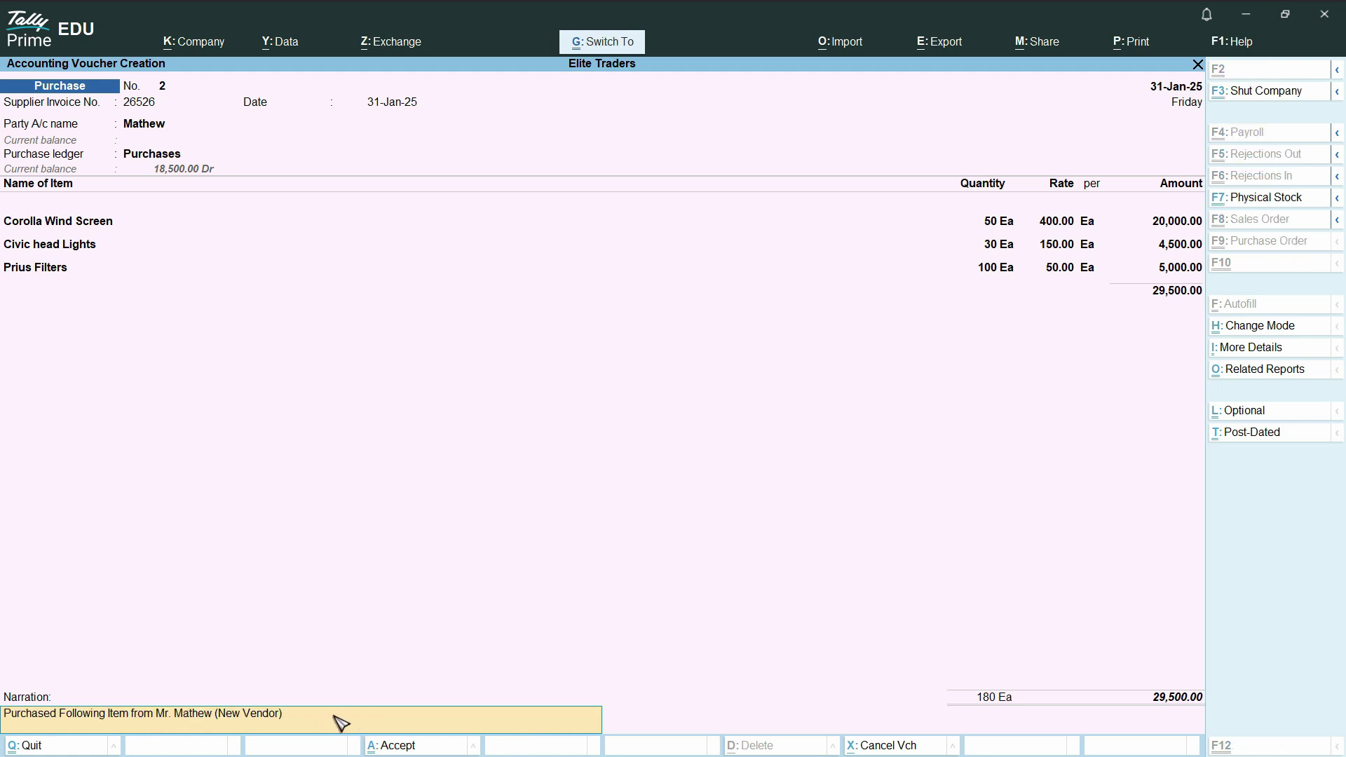
{"action": "key", "text": "Return"}
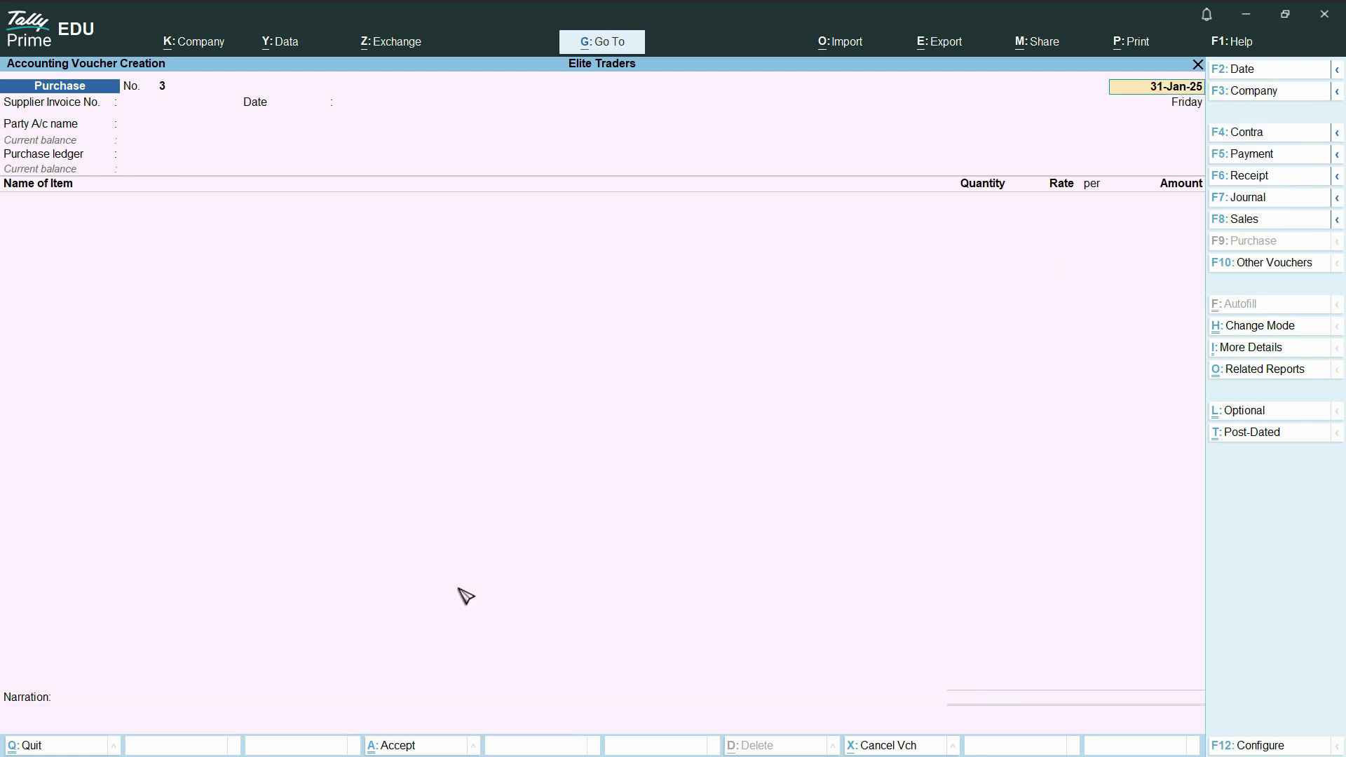